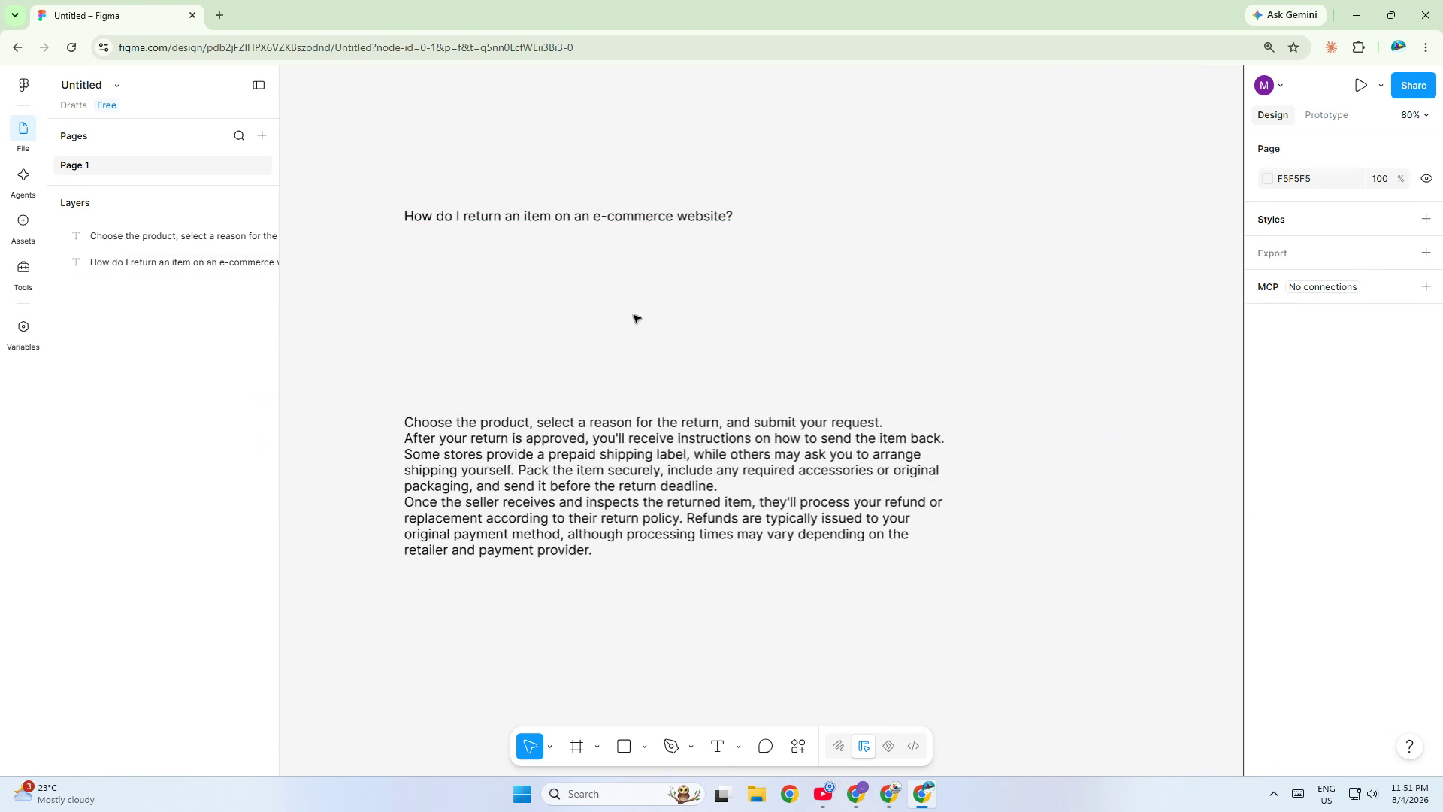
Set the font size of the question text "How do I return an item on an e-commerce website?" to 32.
left_click(524, 219)
double_click(523, 218)
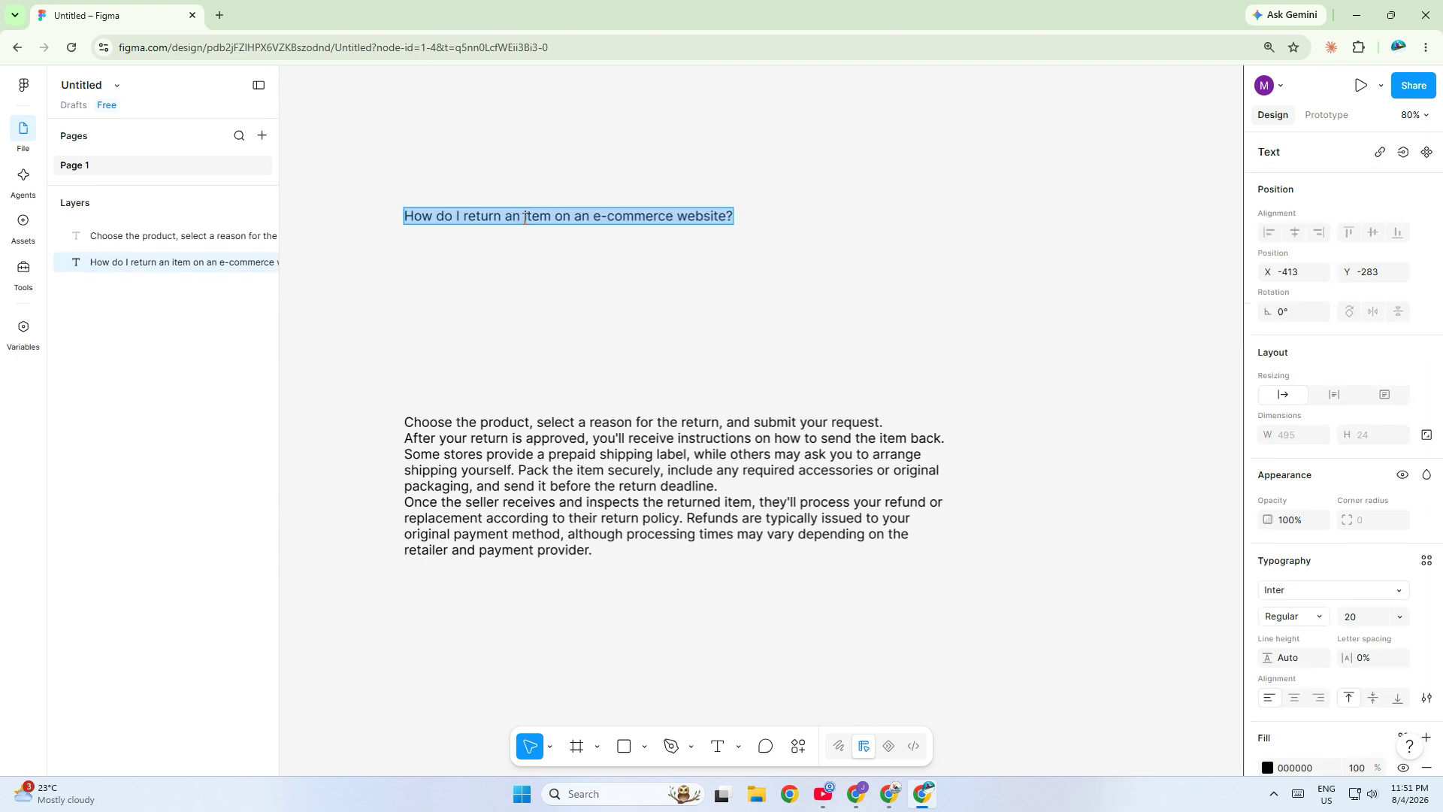
left_click(1399, 616)
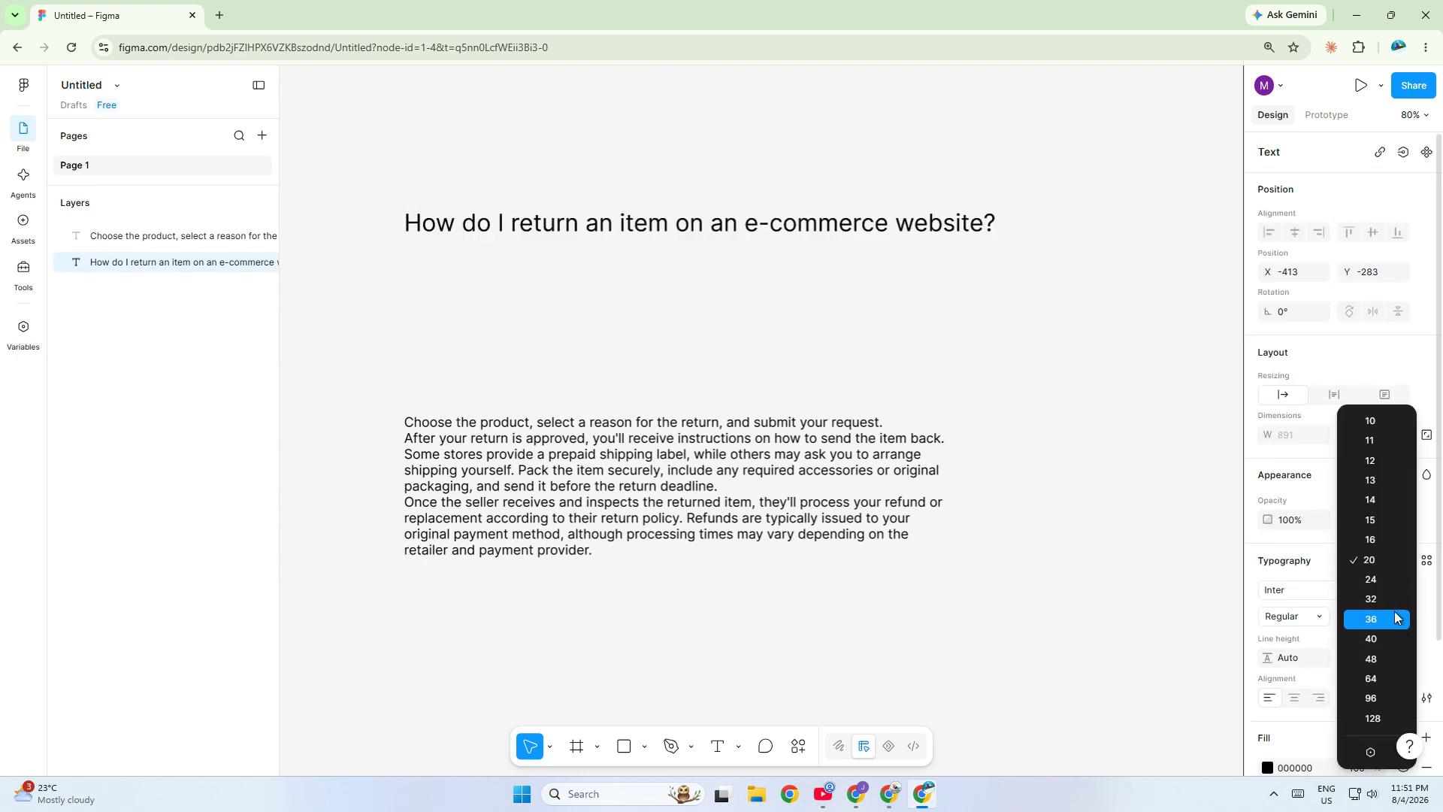
left_click(1392, 602)
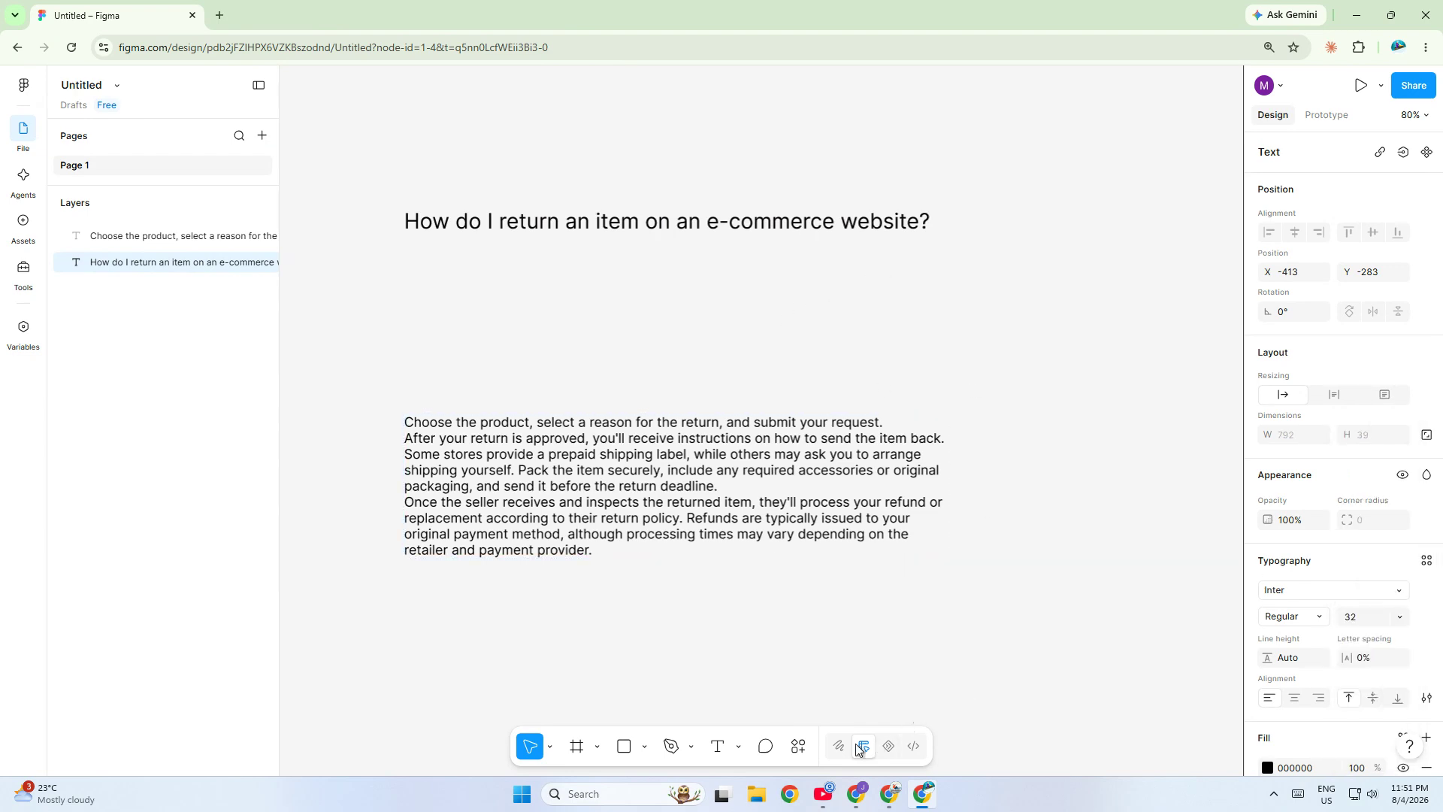
Import the gridicons:dropdown arrow icon onto the canvas with the Iconify plugin, and close the plugin.
left_click(798, 745)
left_click(571, 526)
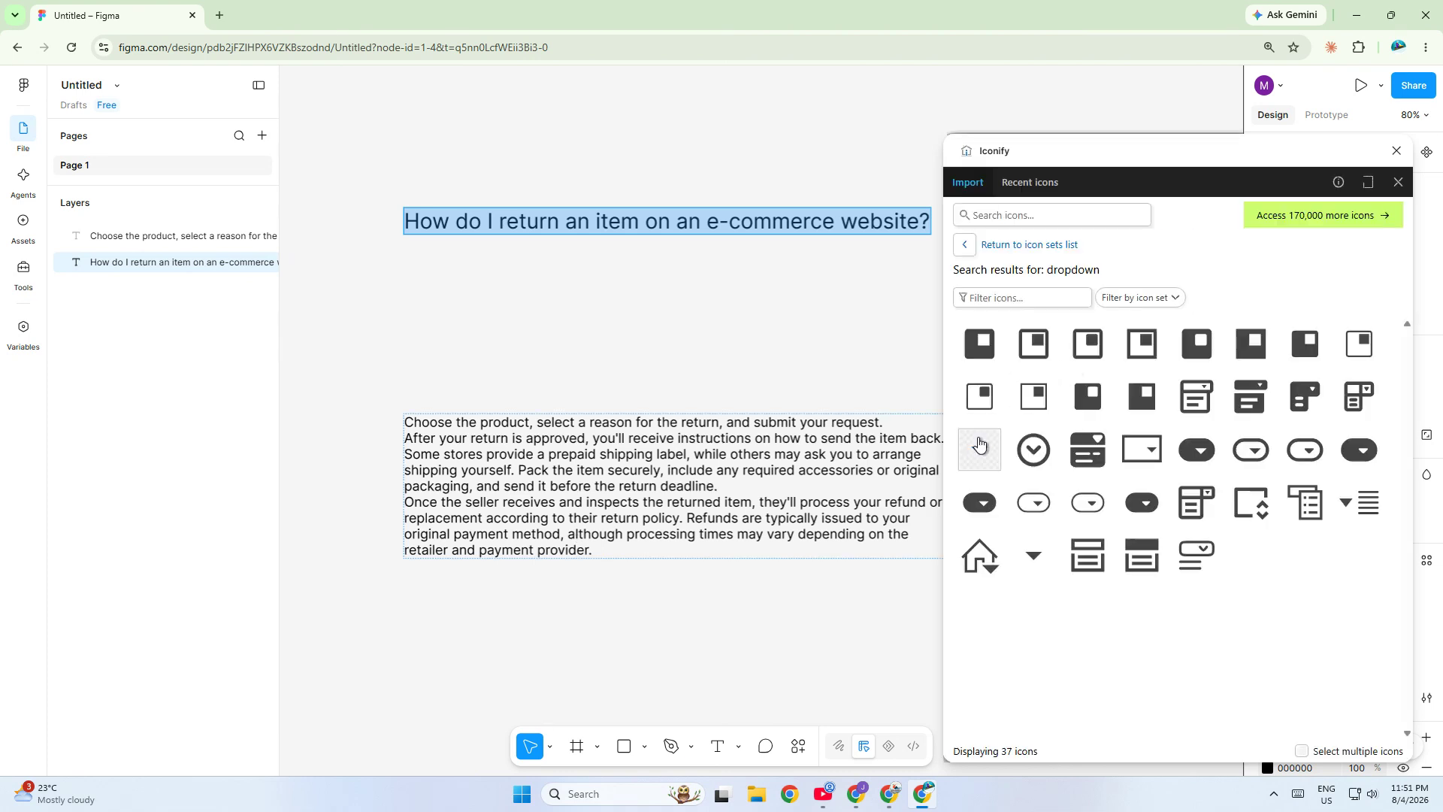
left_click_drag(980, 448, 826, 354)
left_click(899, 289)
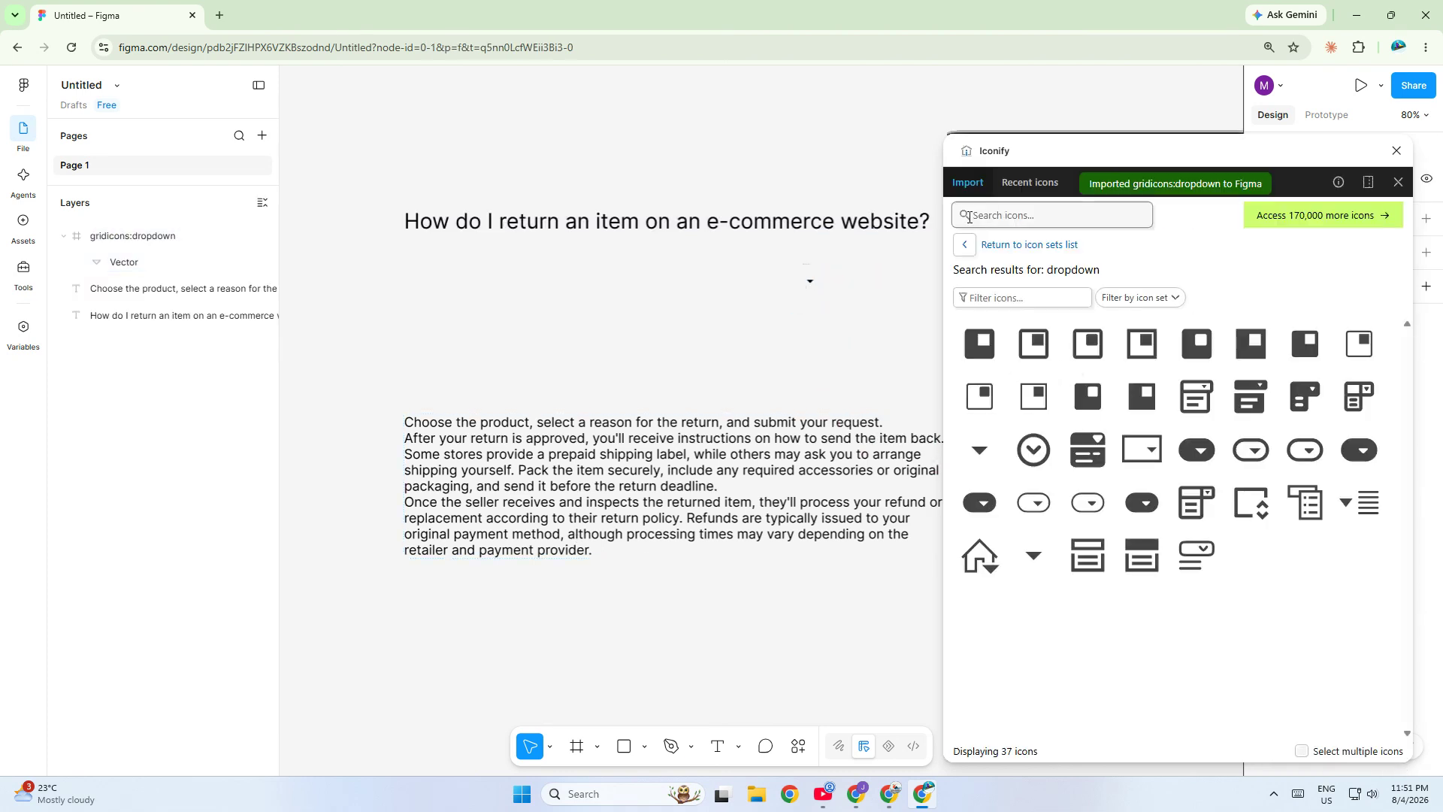
left_click(887, 220)
left_click(1396, 151)
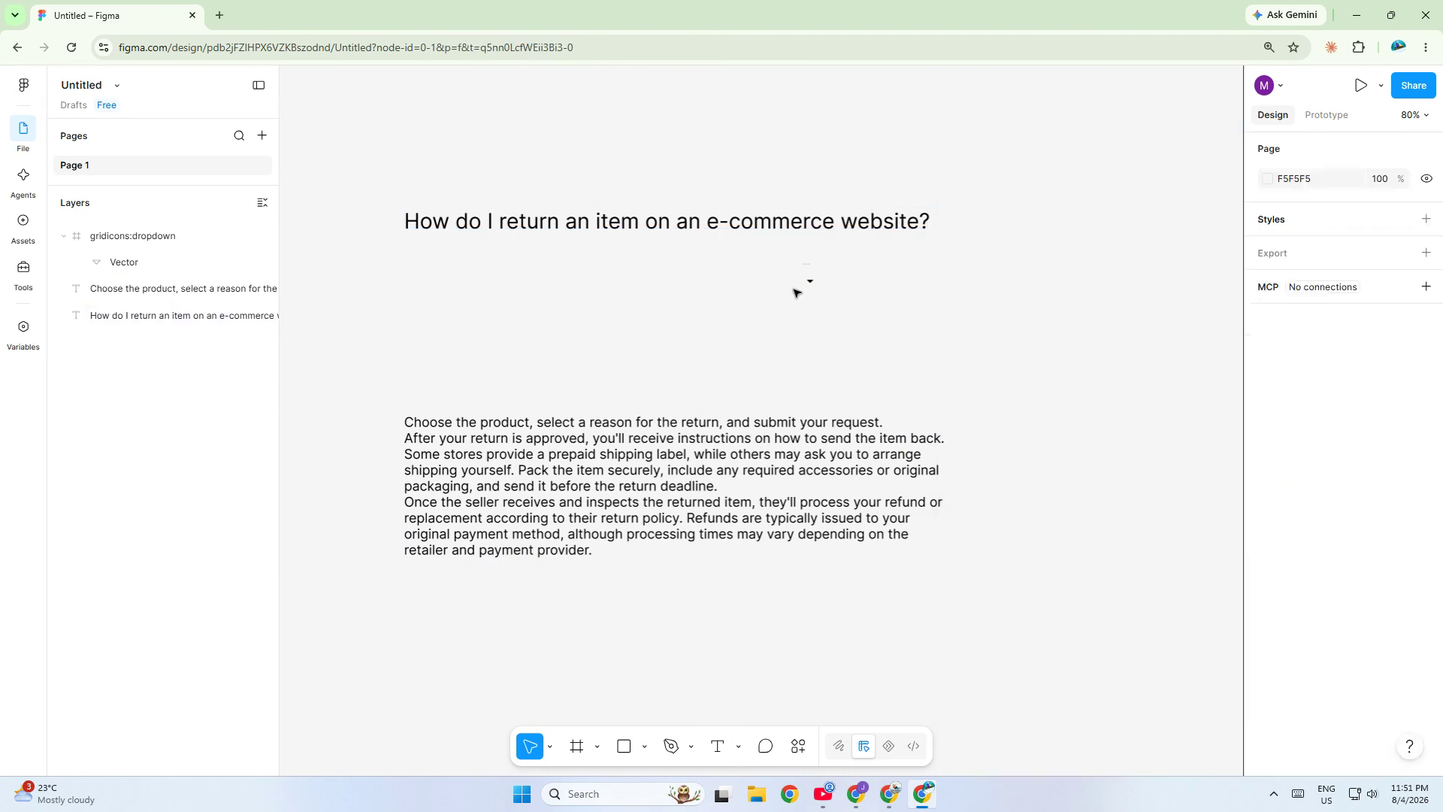
Enlarge the dropdown icon to about 65 × 65 and place it just after the question text, vertically centred on it.
left_click(809, 282)
left_click_drag(817, 288, 968, 234)
left_click(965, 227)
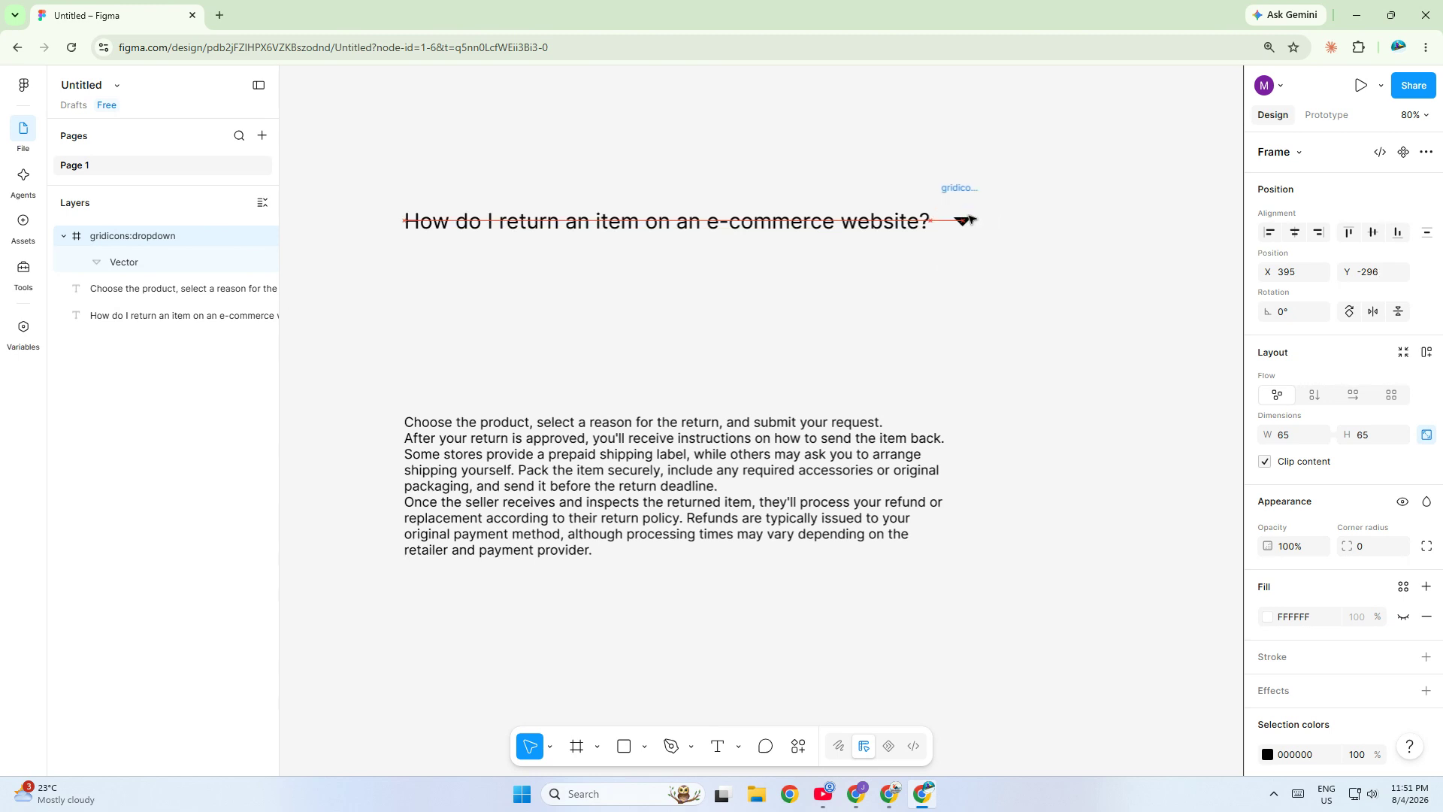
left_click(785, 229)
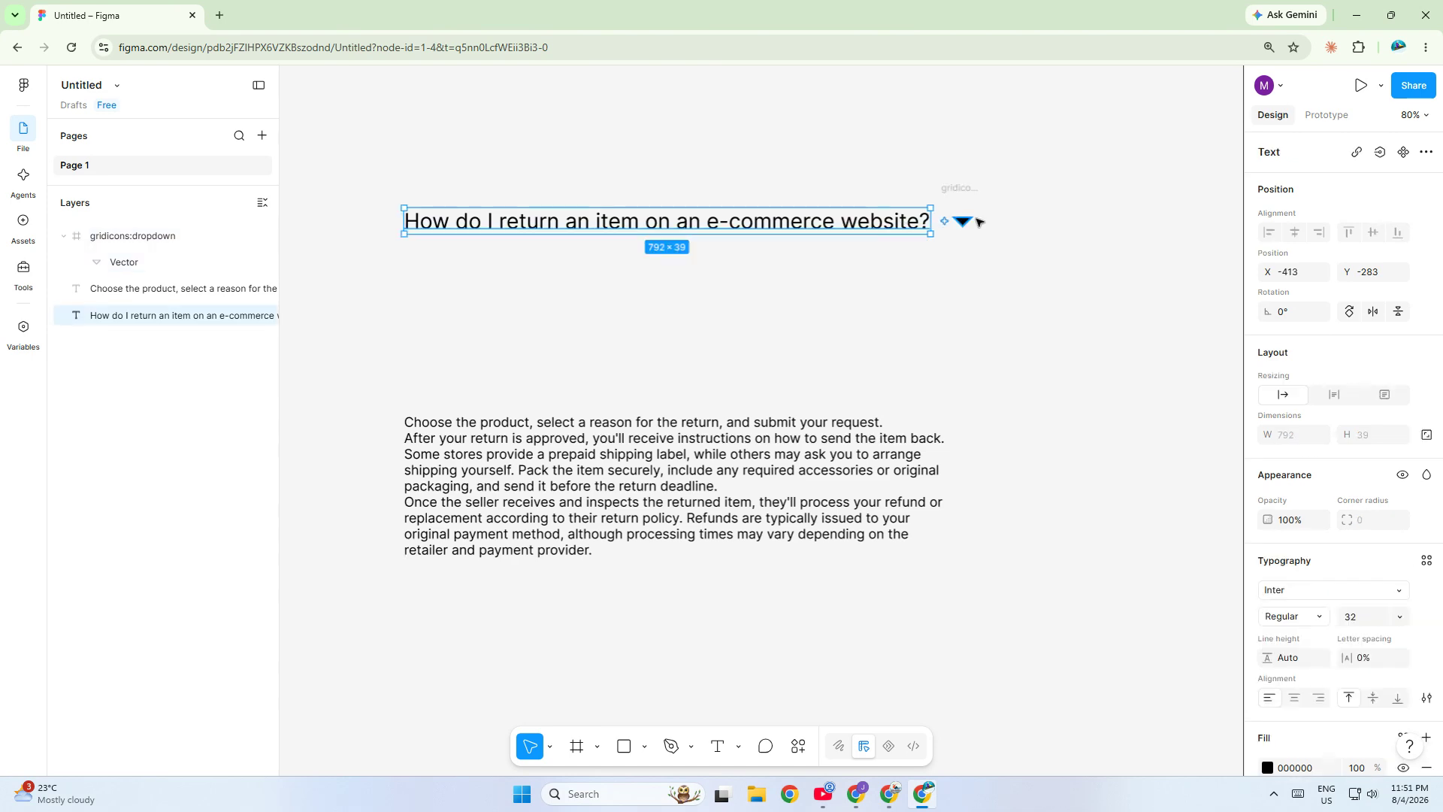
left_click(618, 186)
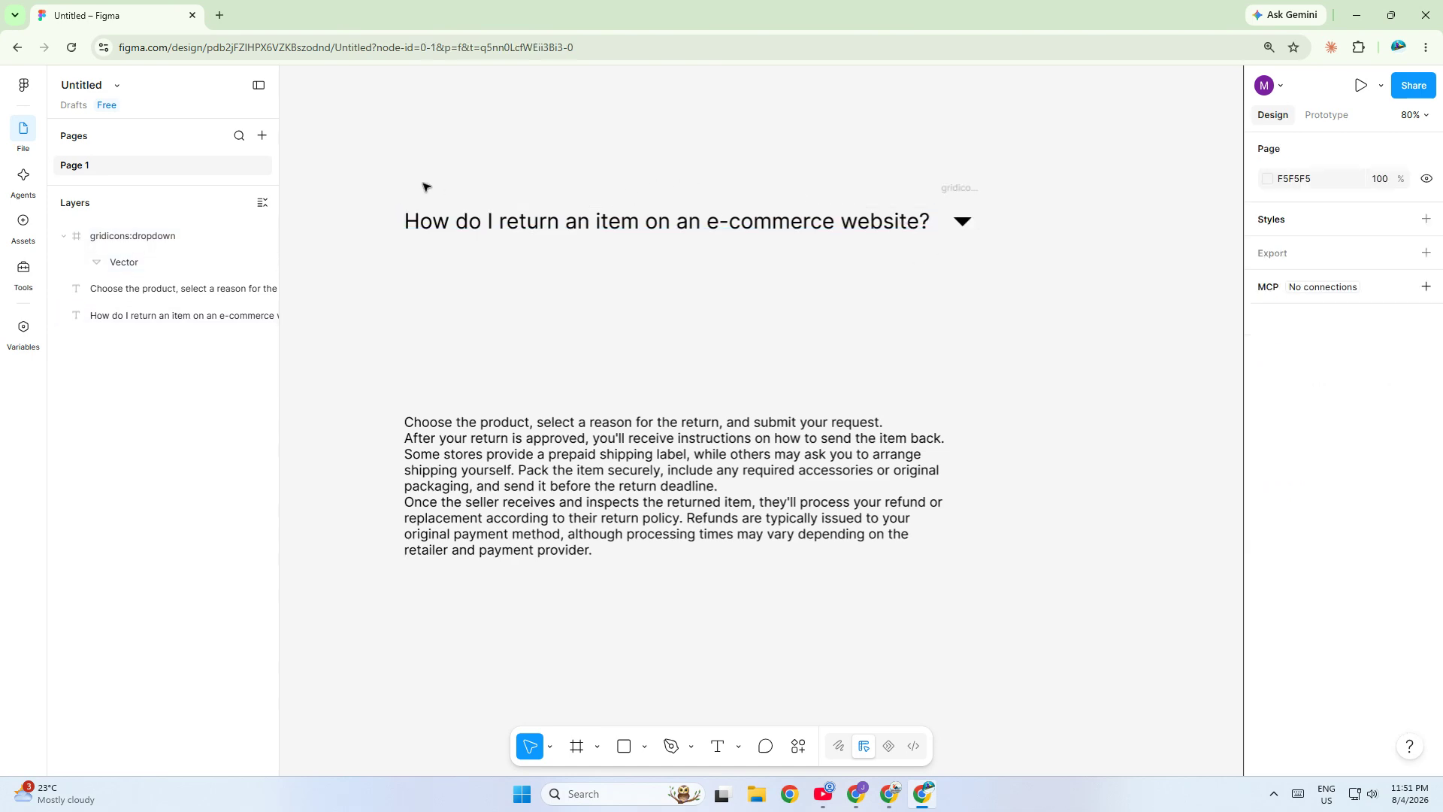
Wrap the question text and the dropdown icon together in an auto layout frame.
left_click_drag(399, 181, 989, 248)
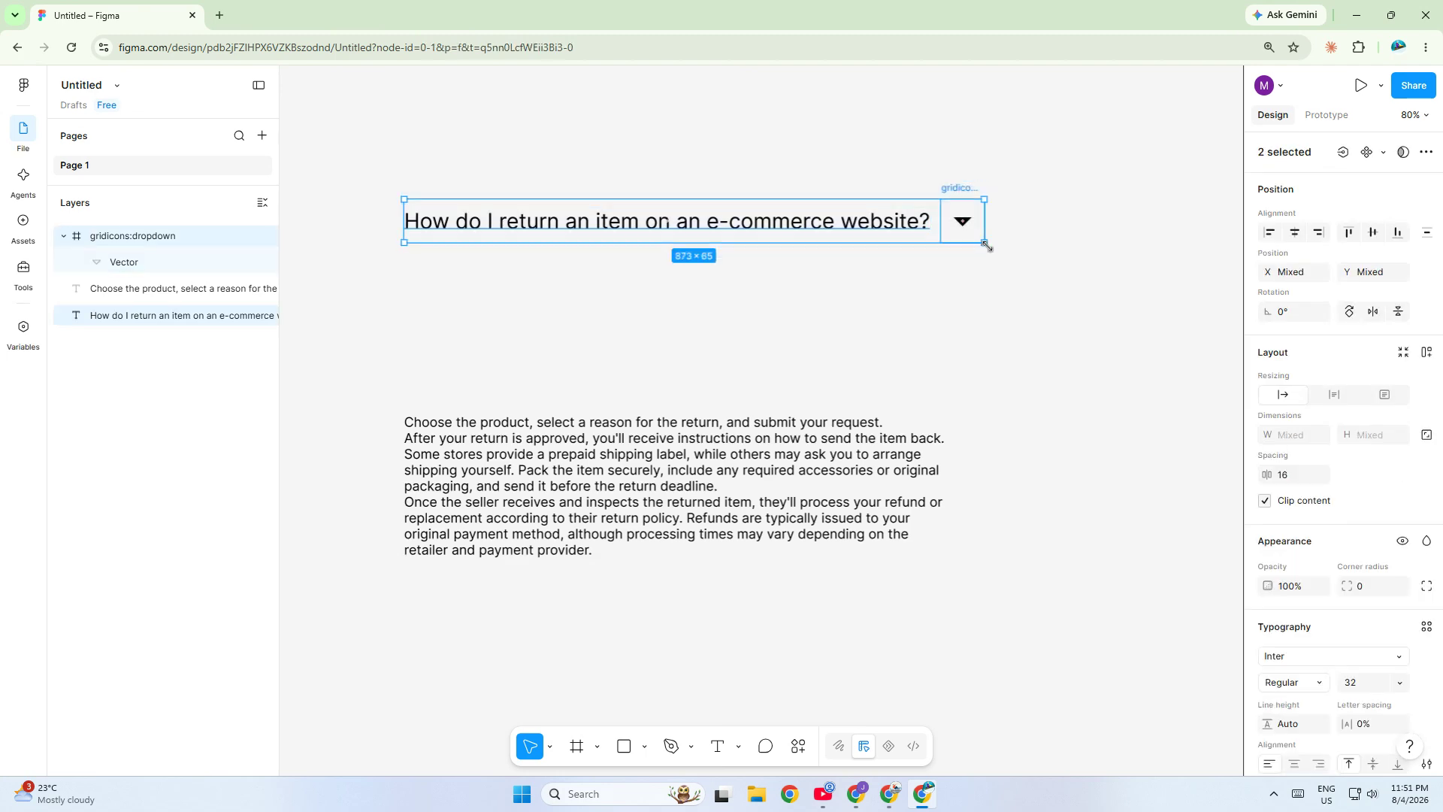
right_click(742, 223)
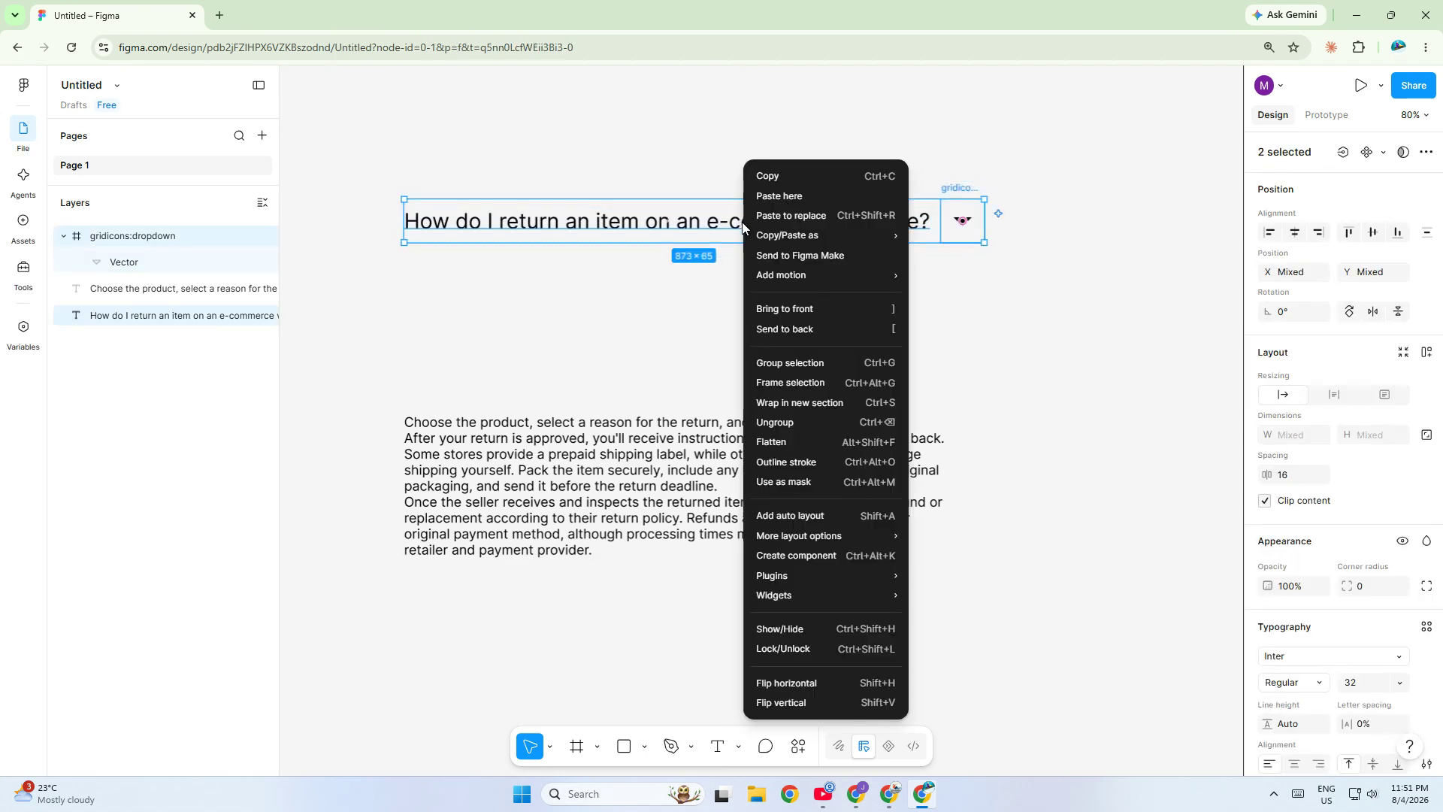
left_click(801, 517)
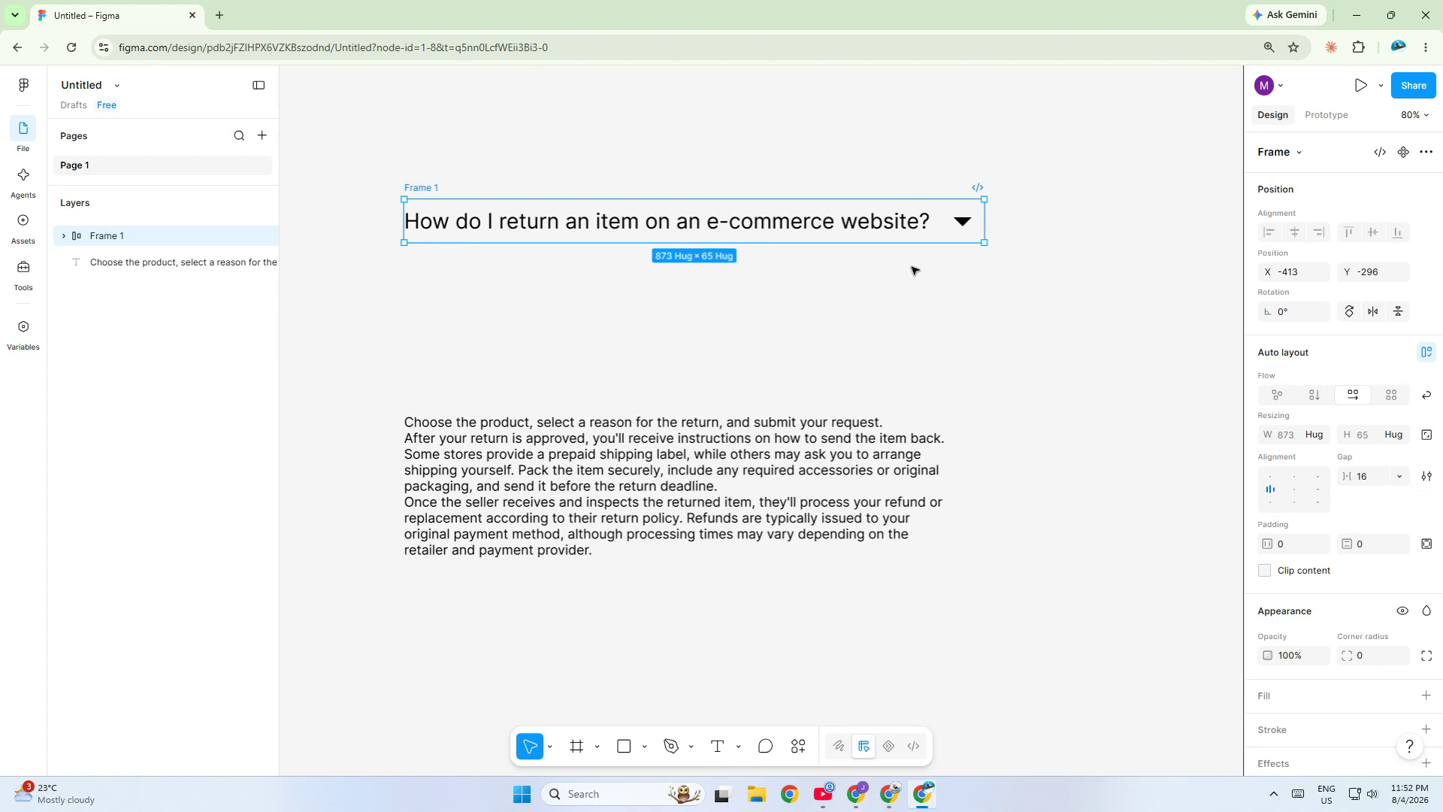
Rename the question's auto layout frame as Header and set the gap between its items to 0.
mouse_move(937, 221)
double_click(425, 187)
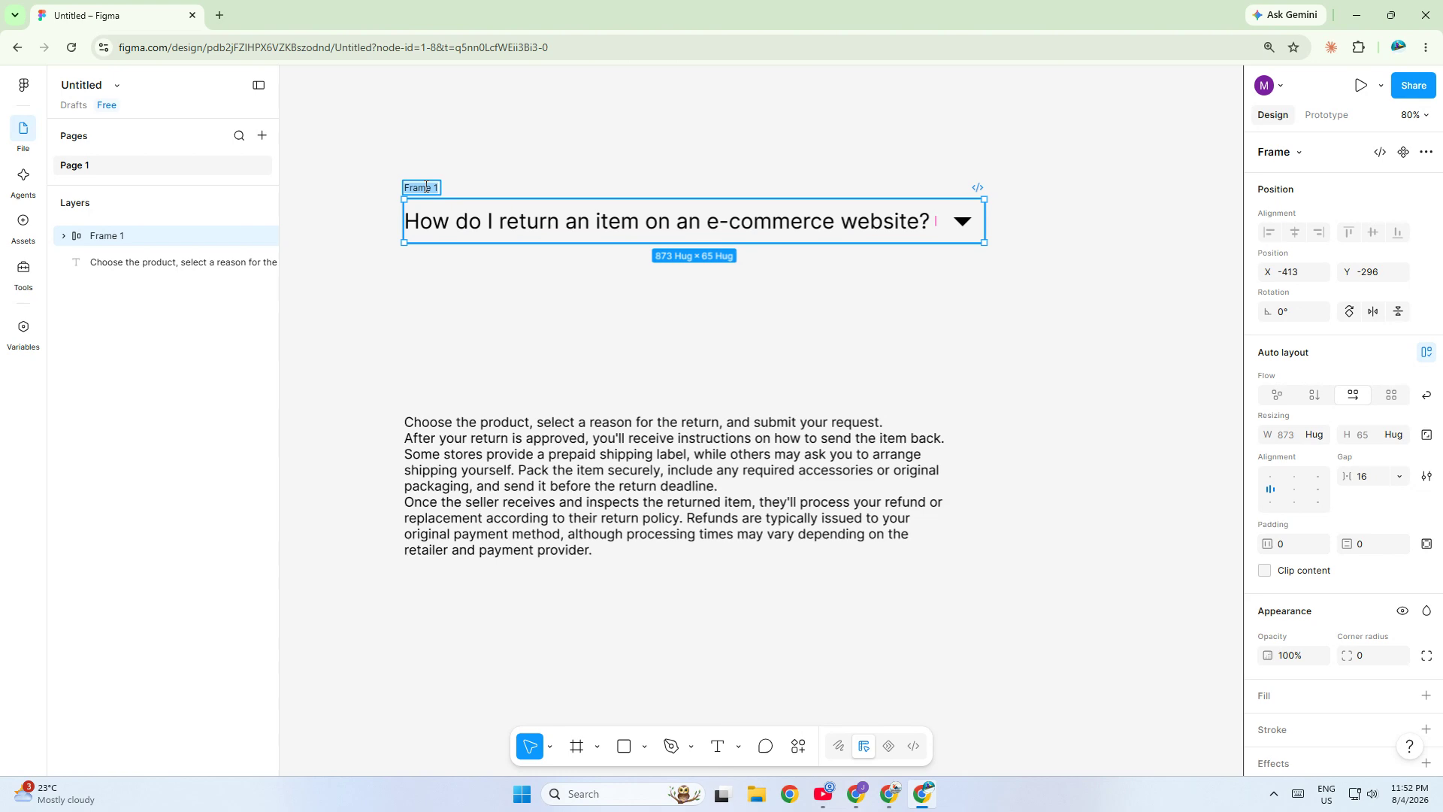
type("Header")
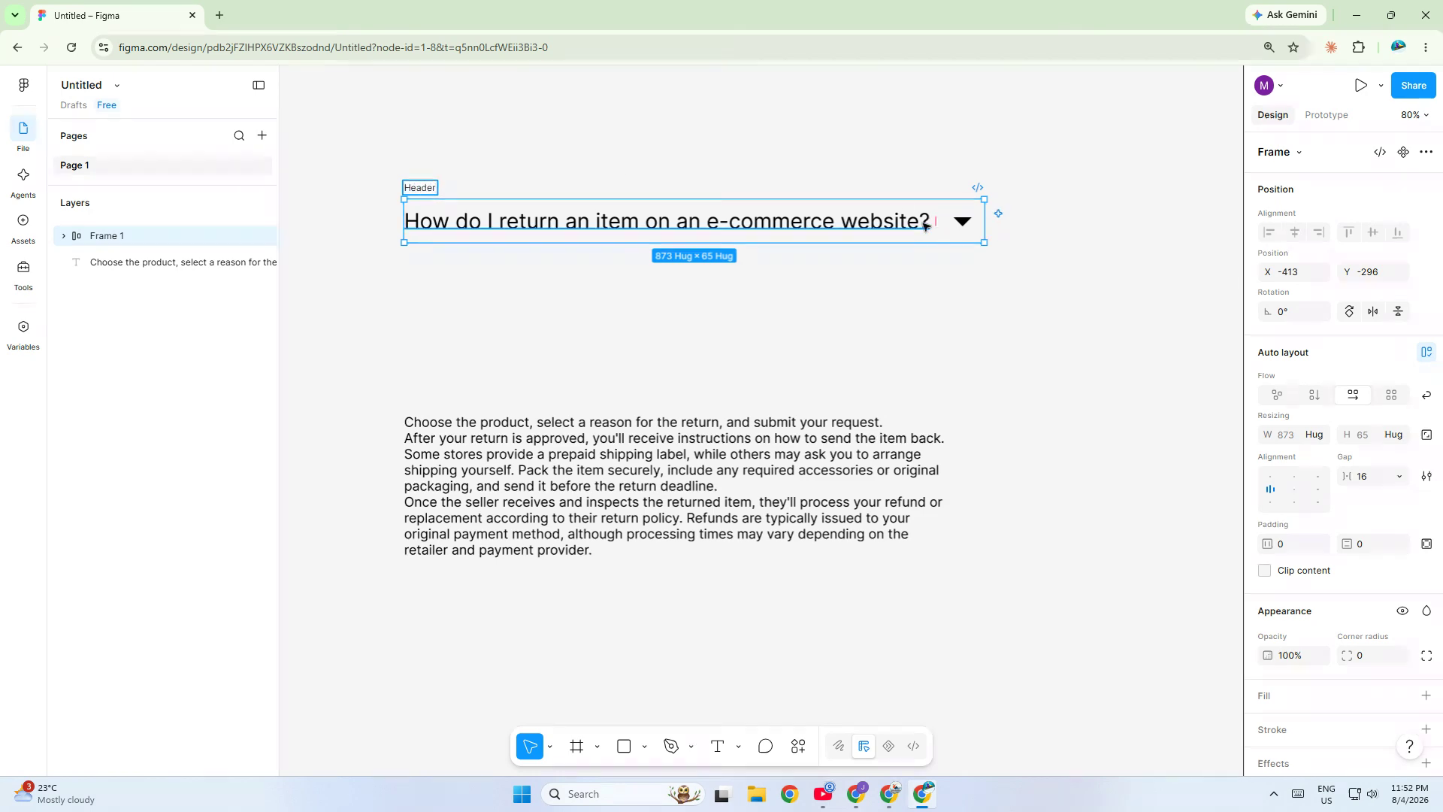
left_click(934, 223)
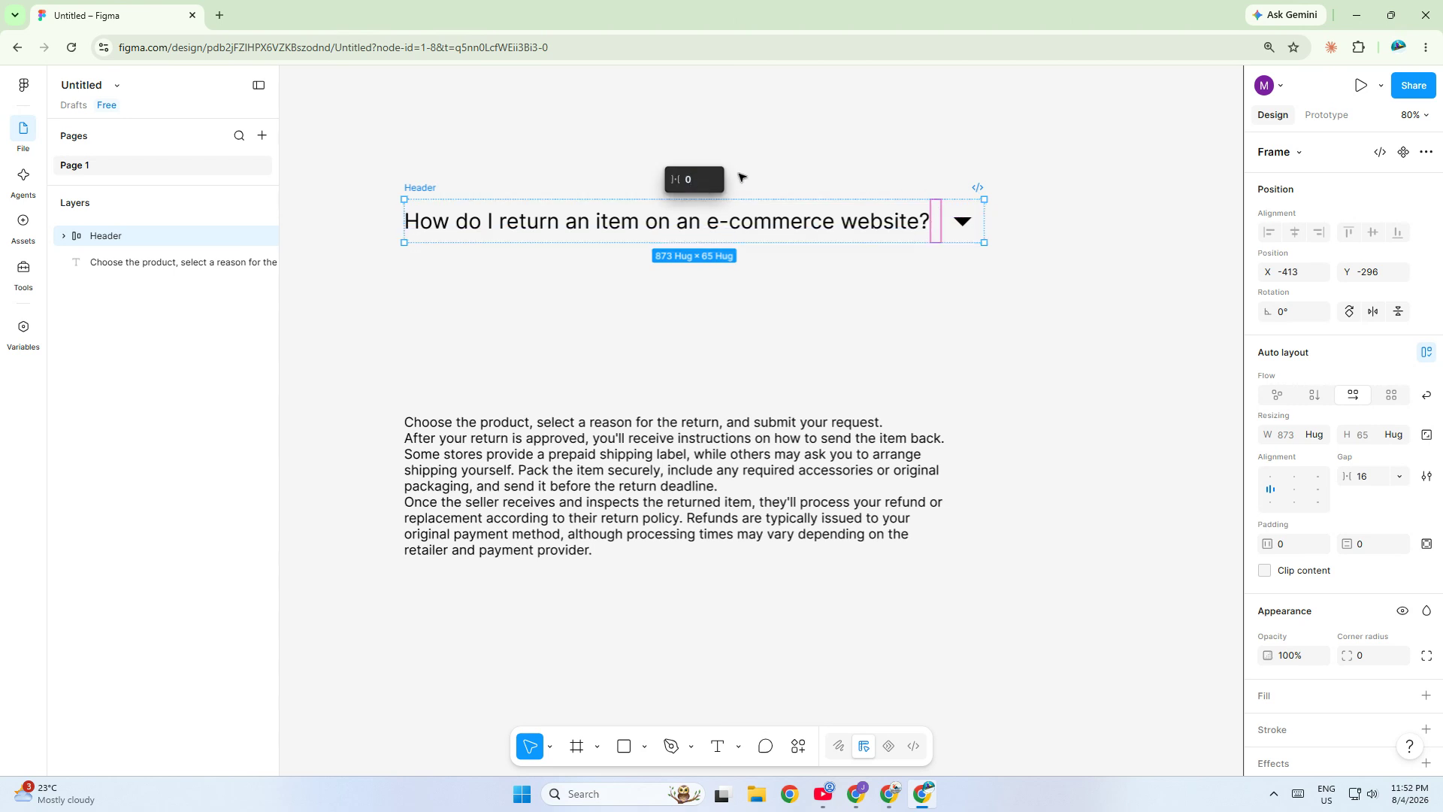
key("Return")
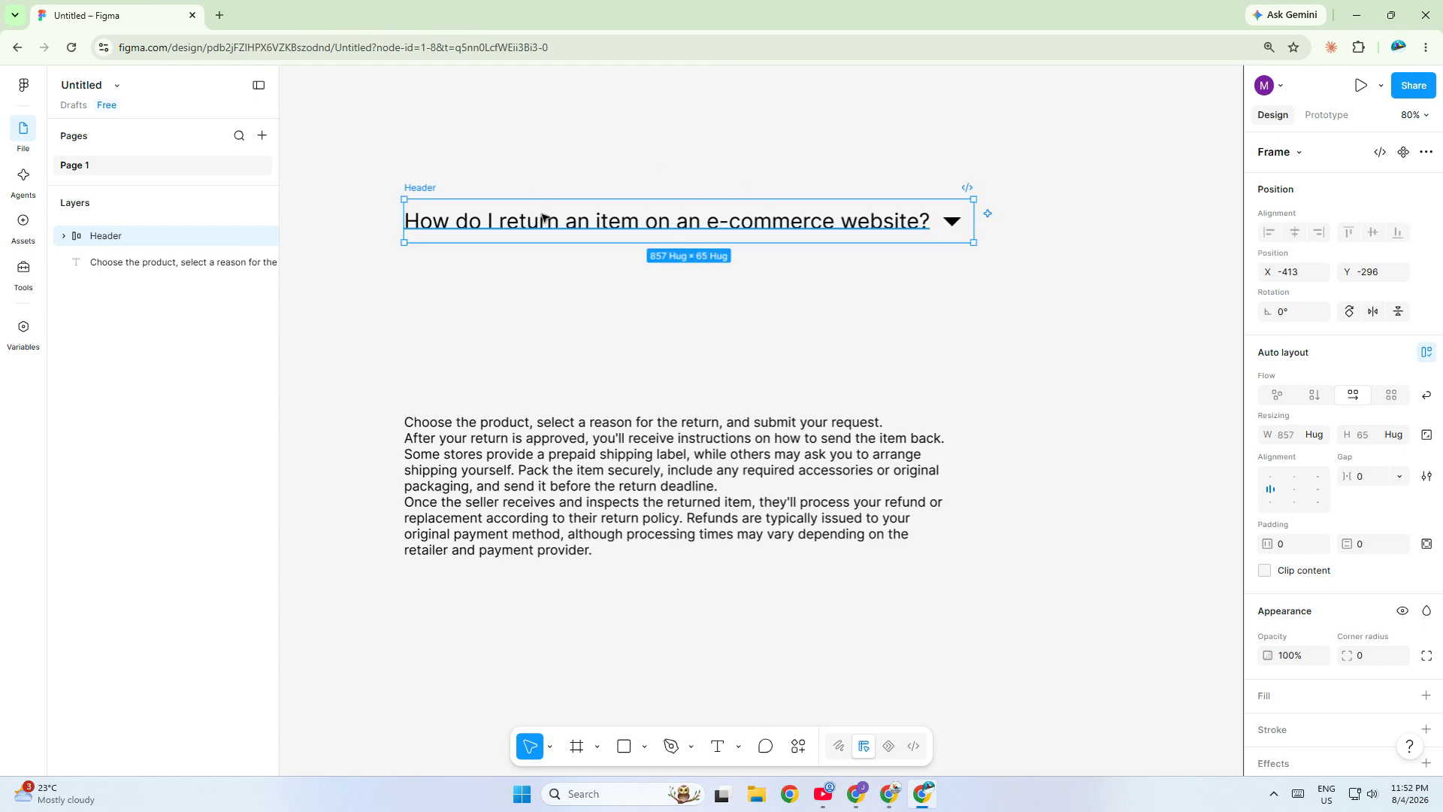
Set the horizontal resizing of the question text inside the Header frame to Fill container.
left_click(543, 217)
left_click(505, 158)
left_click(496, 219)
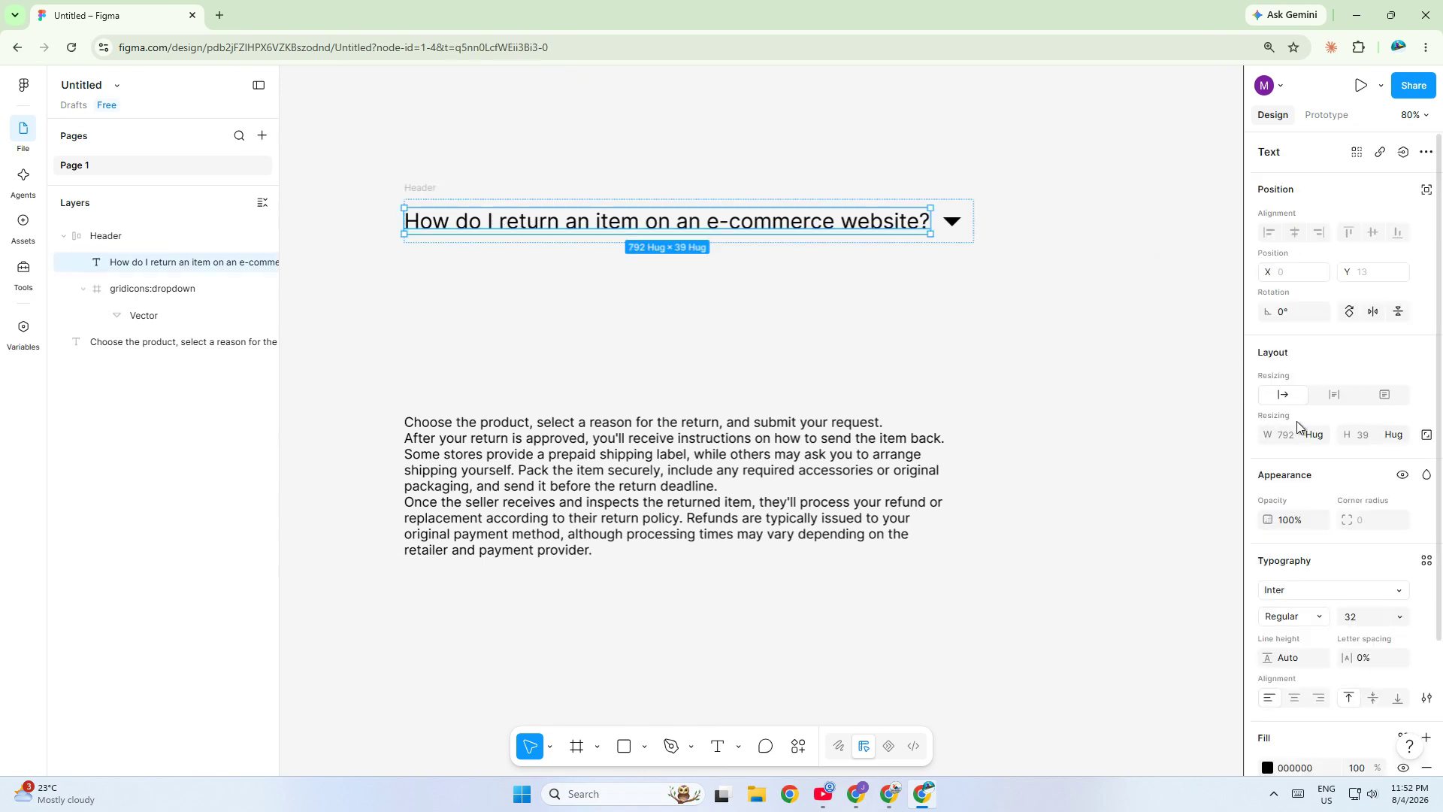
left_click(1320, 434)
left_click(1281, 453)
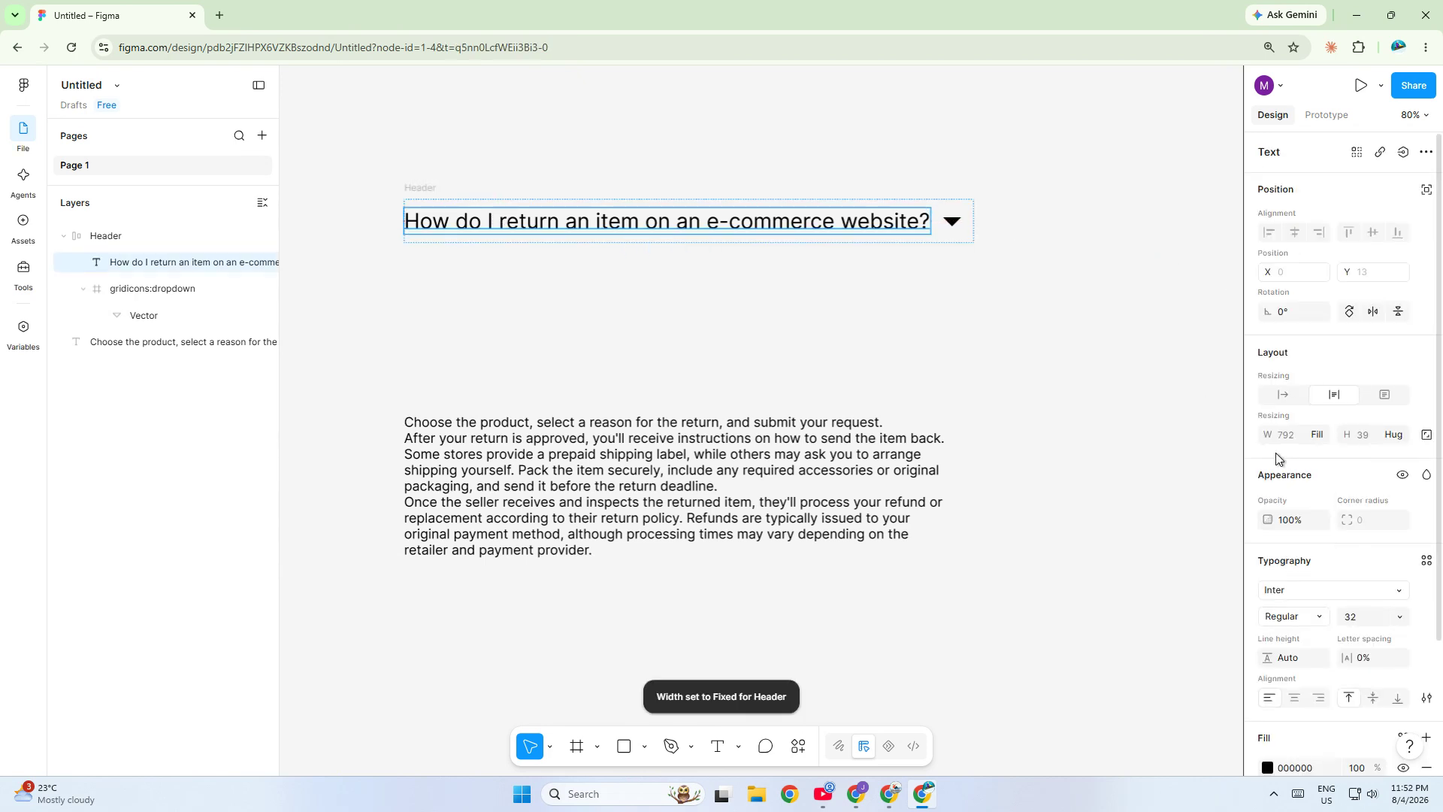
left_click(827, 255)
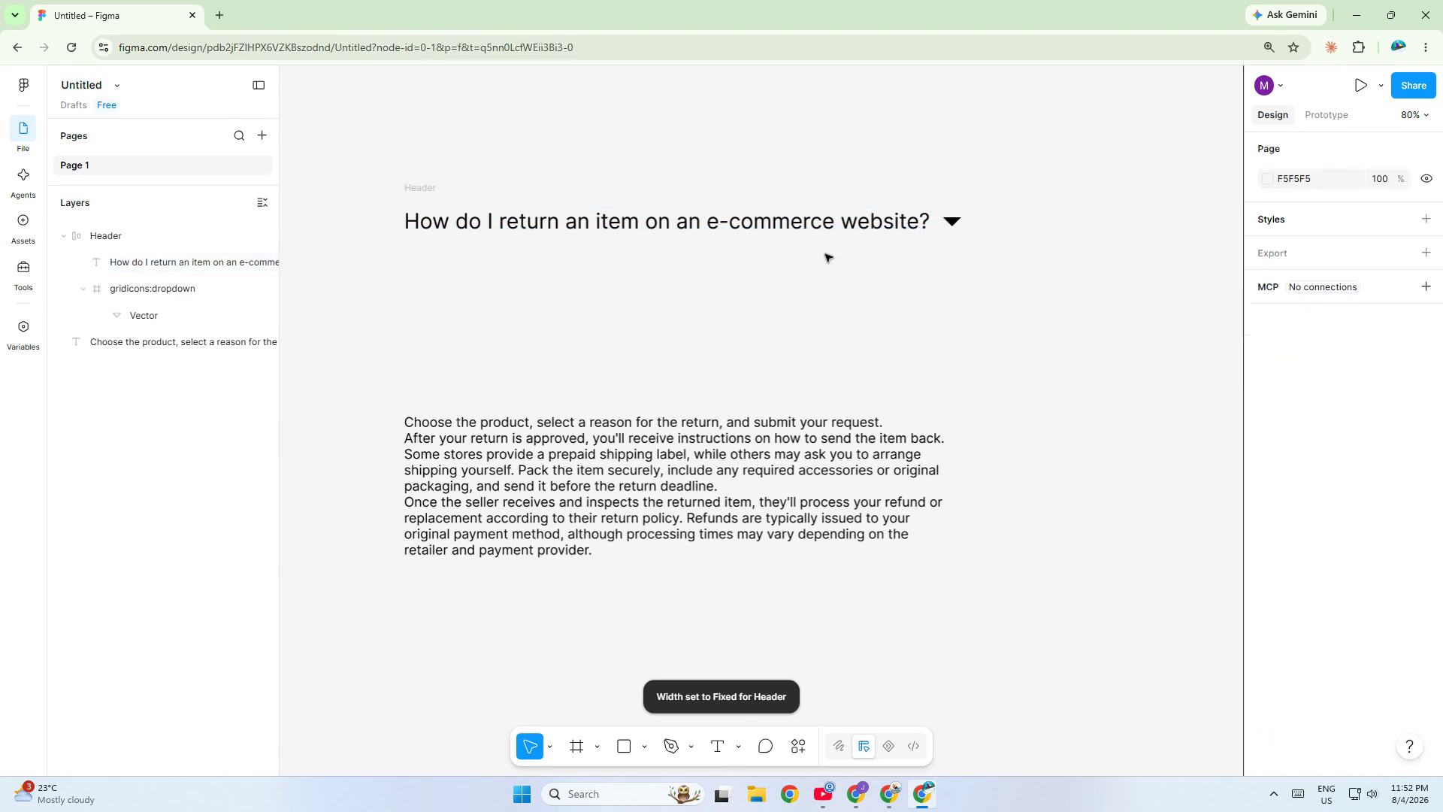
Resize the question text and dropdown icon together to about 866 × 67.
left_click_drag(954, 287, 980, 225)
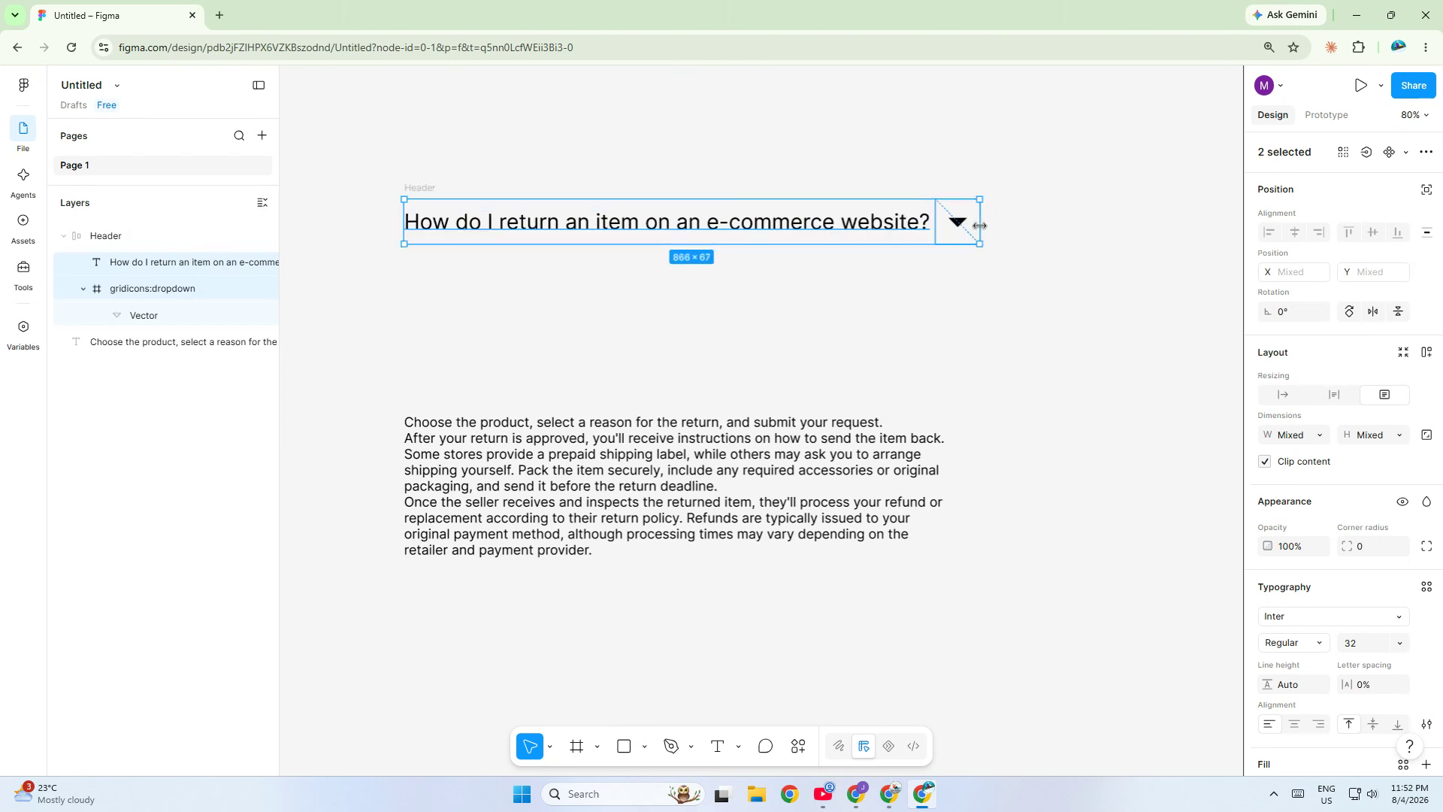
left_click(870, 328)
Wrap the Header frame and the answer paragraph together in a vertical auto layout frame.
double_click(472, 431)
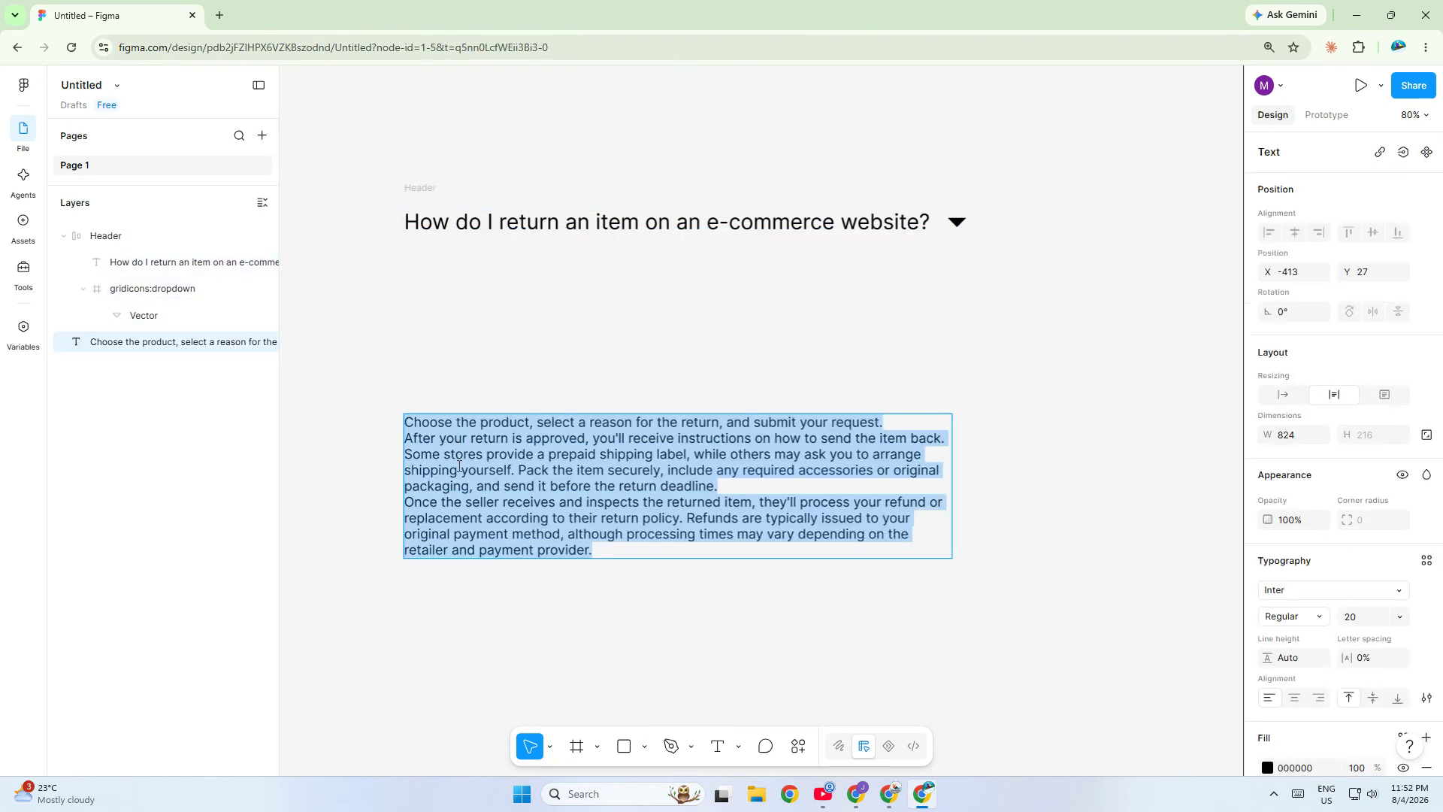
left_click(602, 546)
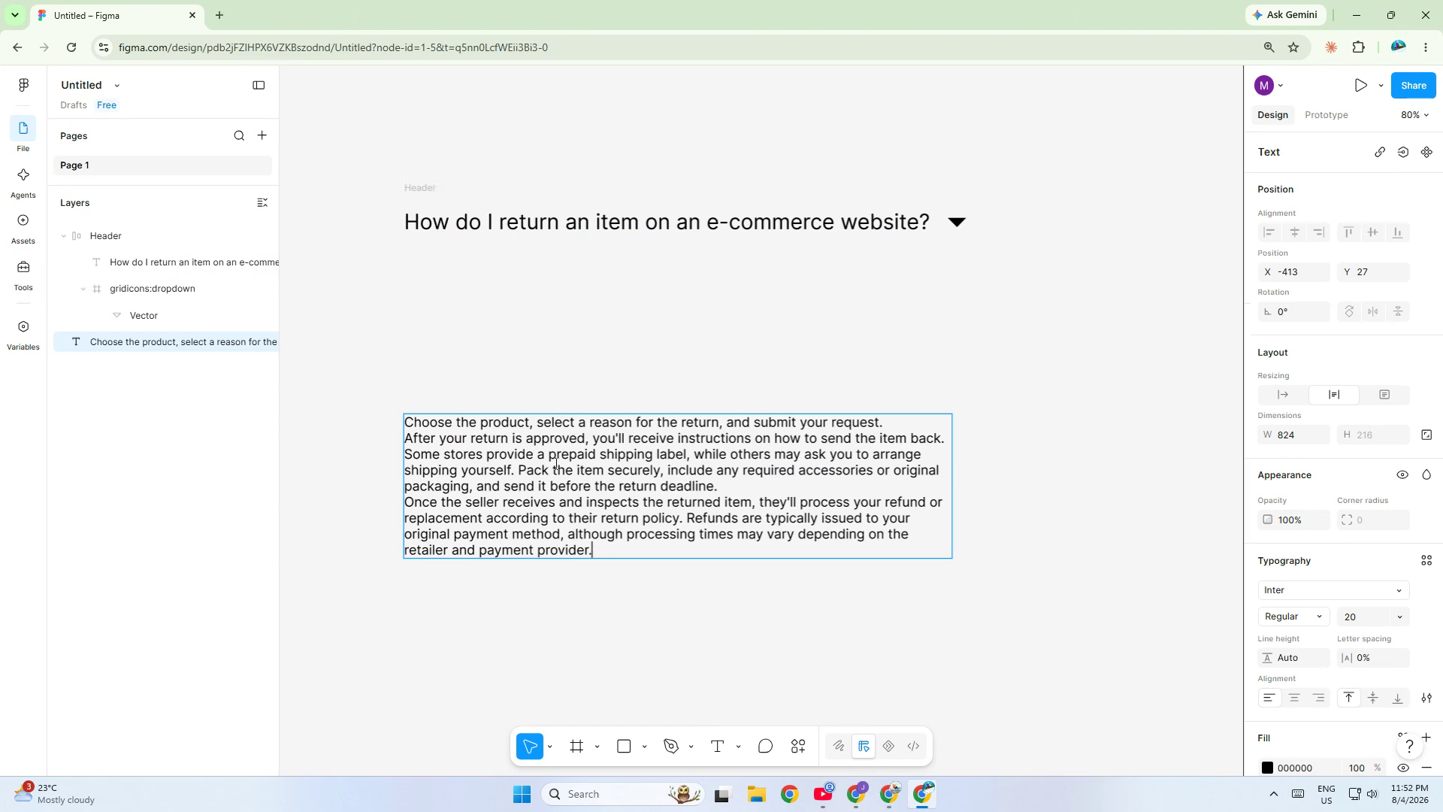
left_click_drag(344, 172, 961, 546)
right_click(811, 479)
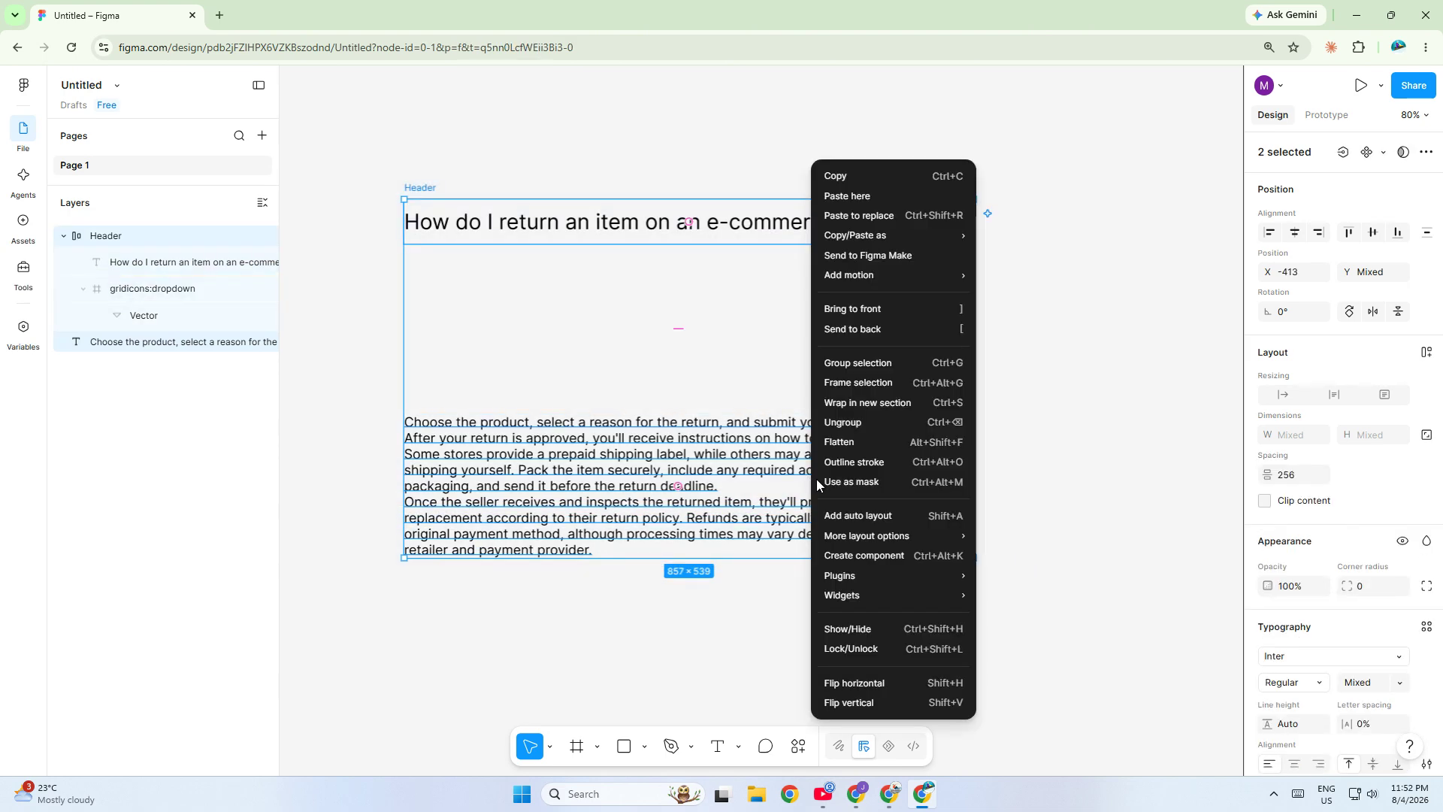
left_click(870, 515)
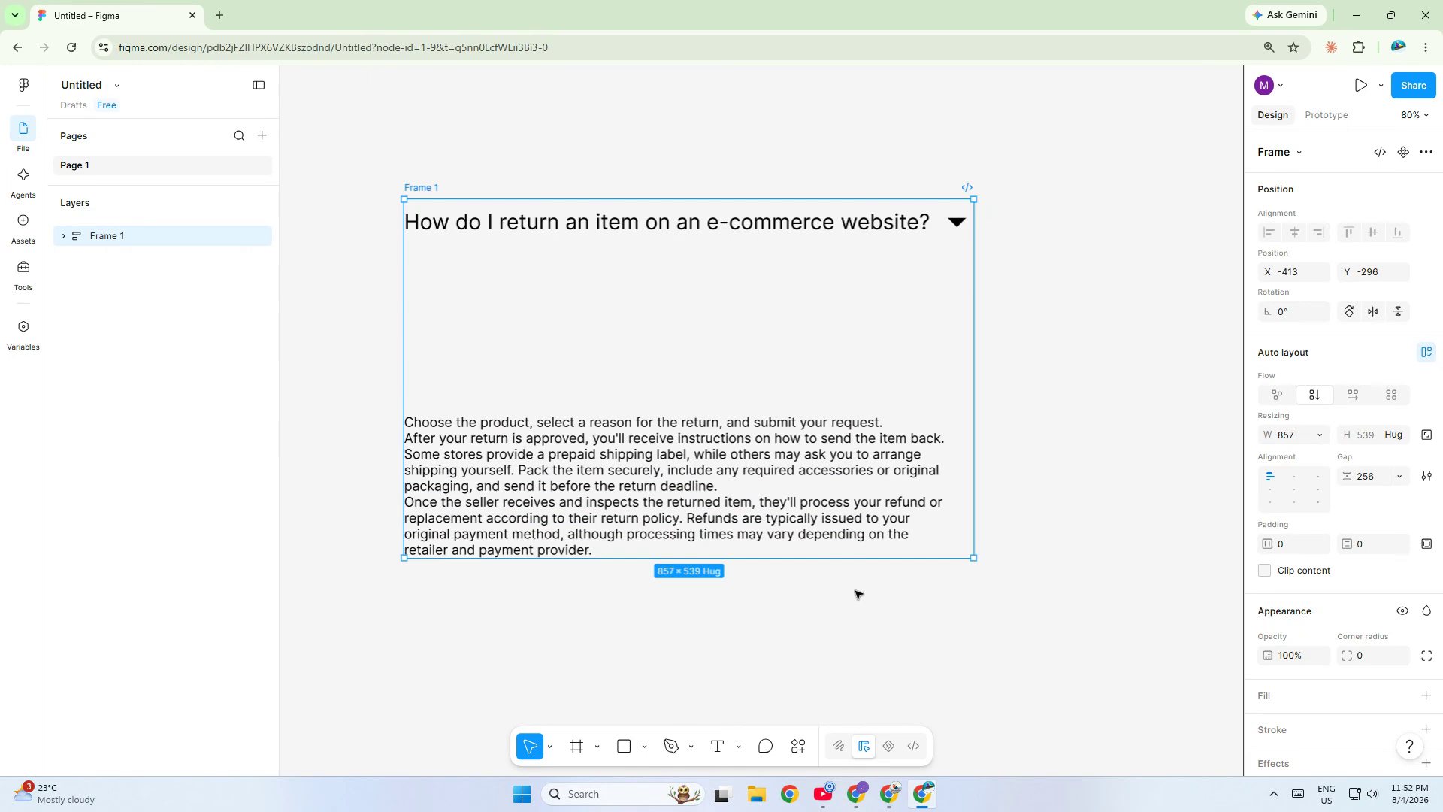
Set the vertical gap between the Header and the answer paragraph to 0.
left_click(680, 395)
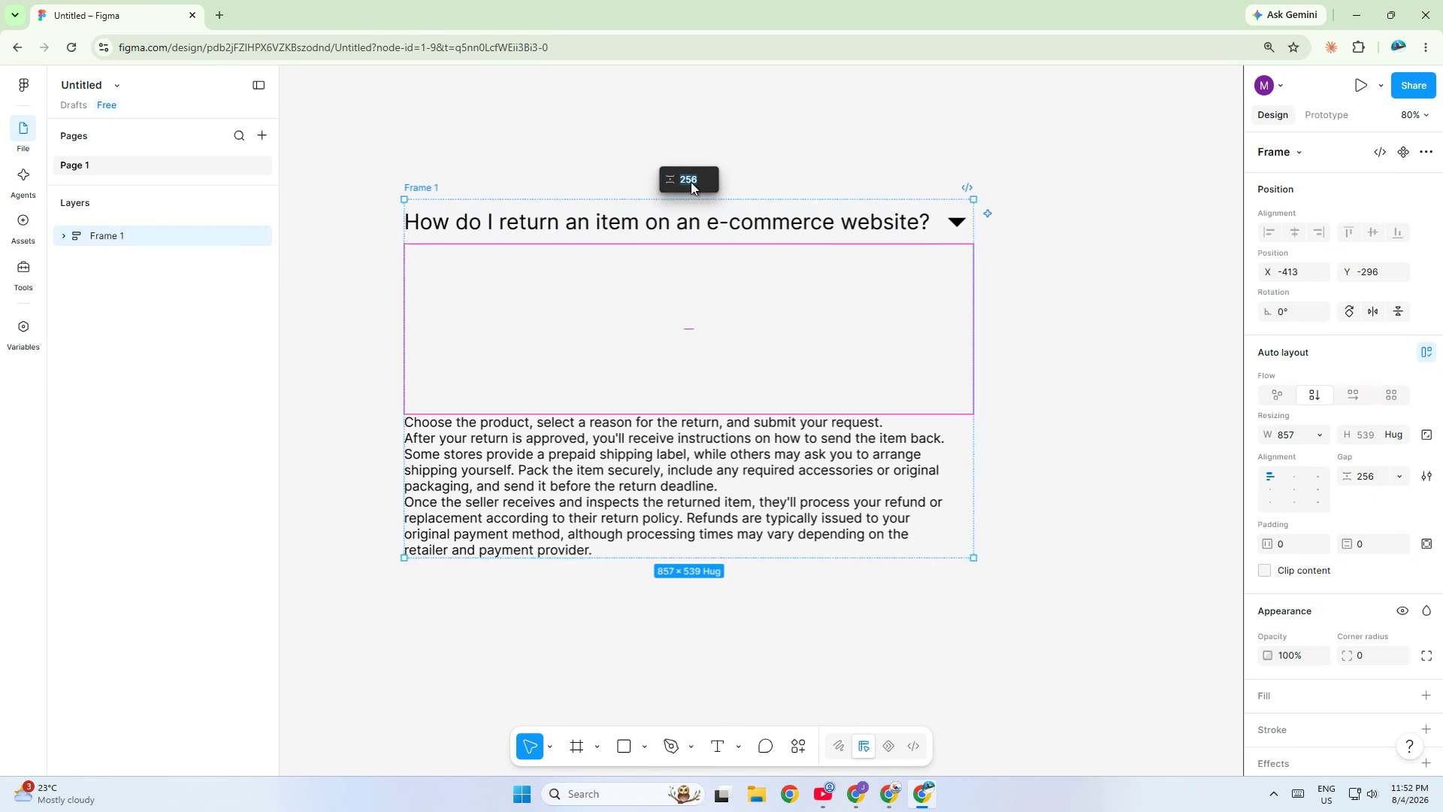
type("0")
key("Return")
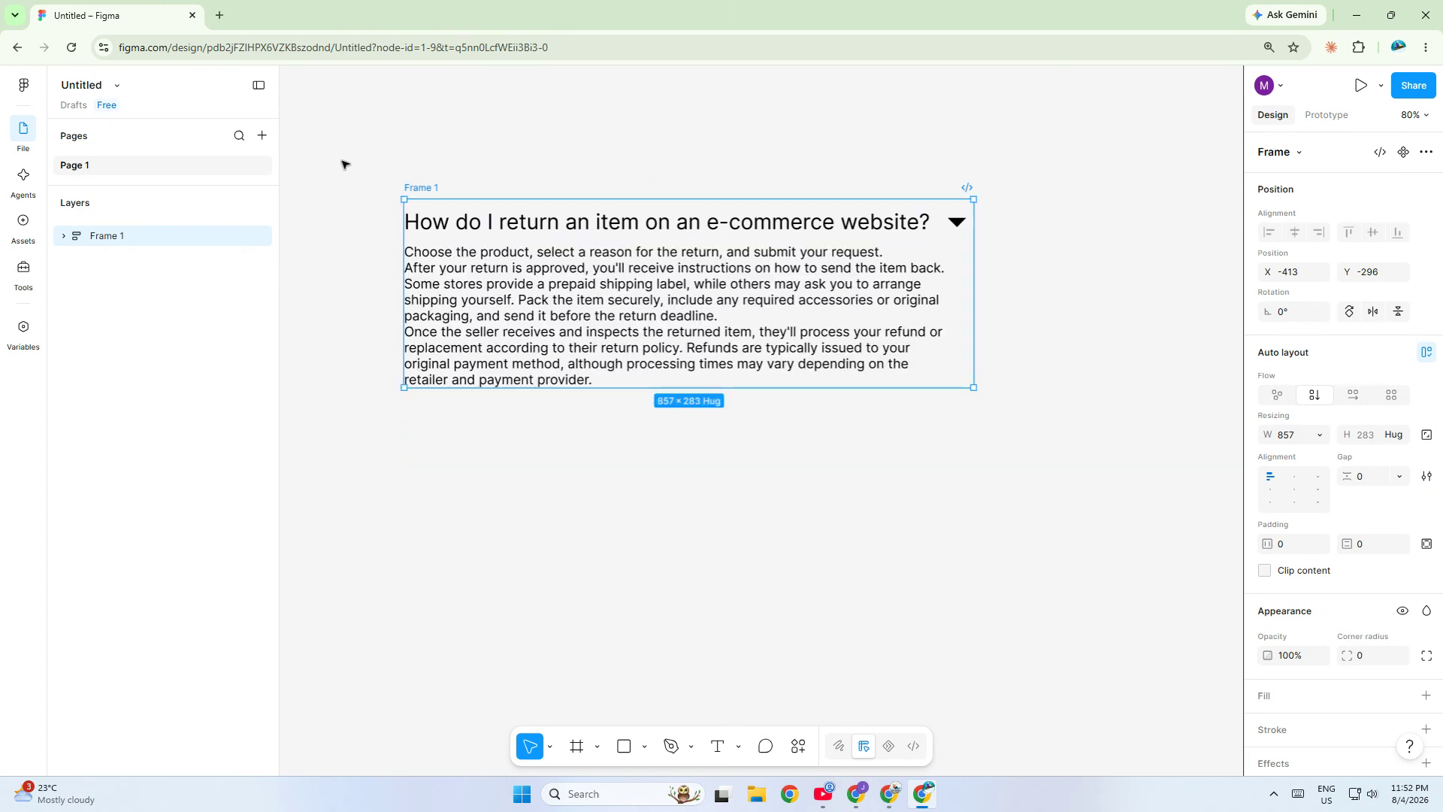
Set the width of both the question text and the answer paragraph to Fill container.
double_click(409, 222)
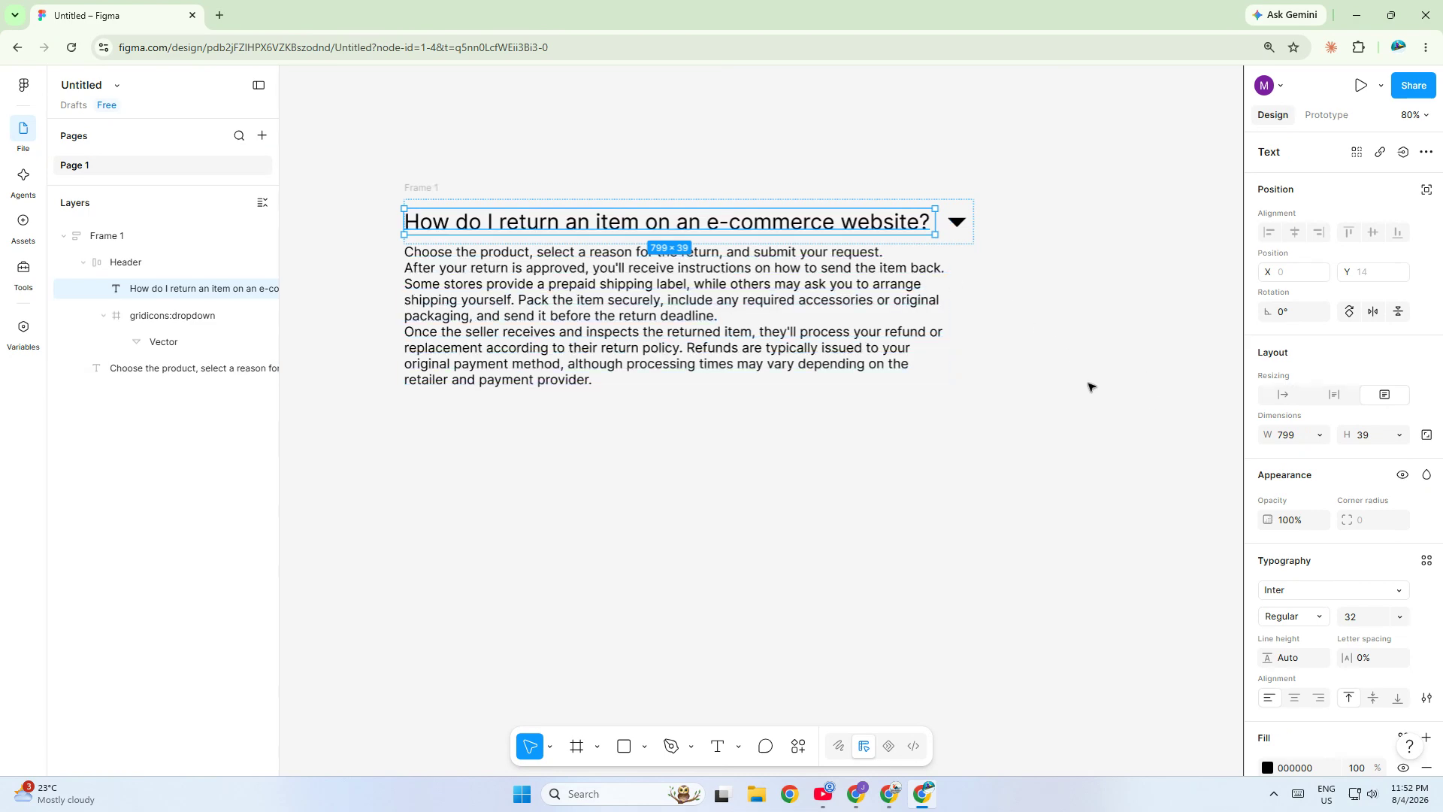
left_click(1319, 435)
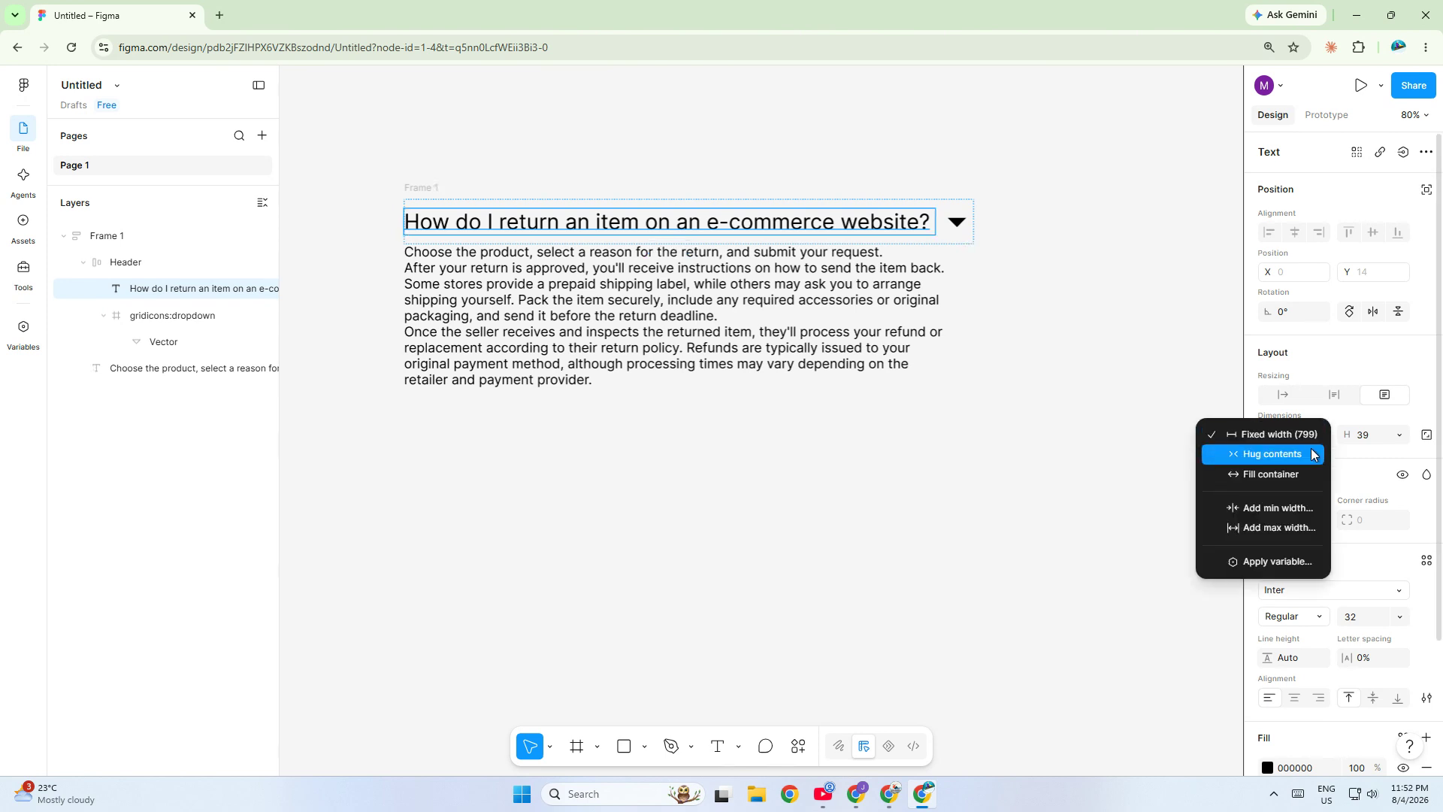
left_click(1269, 470)
double_click(803, 288)
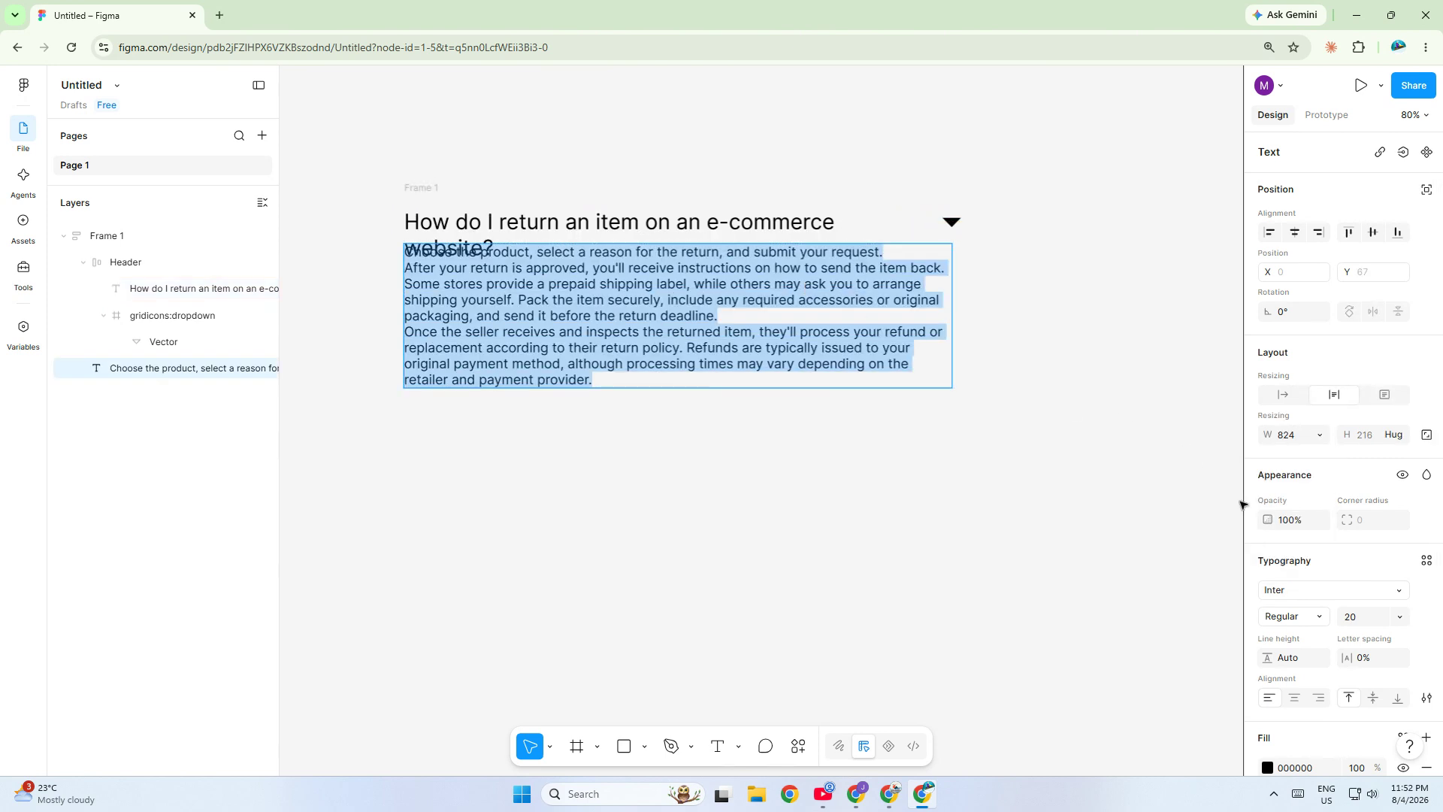
left_click(1319, 434)
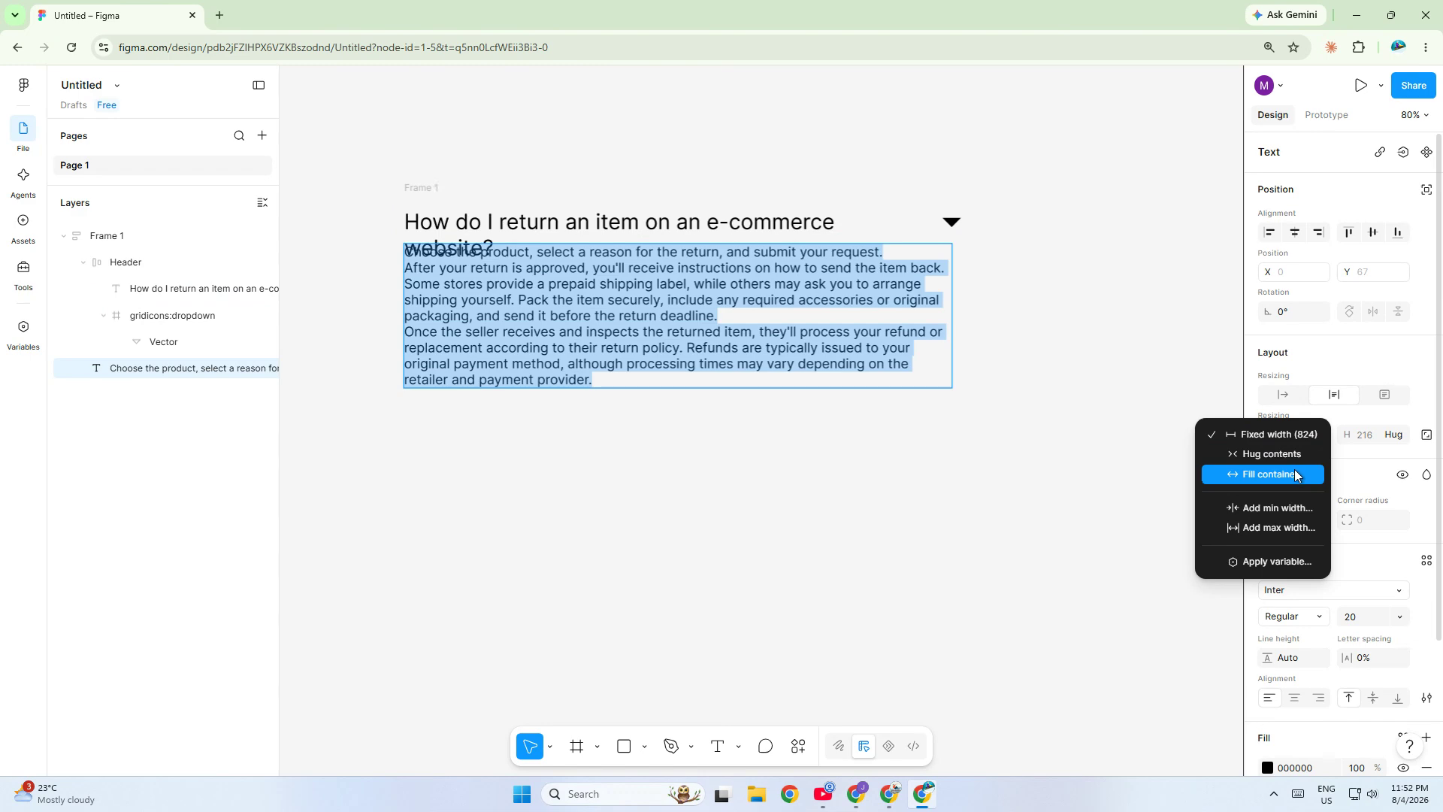
left_click(1268, 474)
Widen the Header frame to about 864 so that the question text fits on one line.
left_click(886, 235)
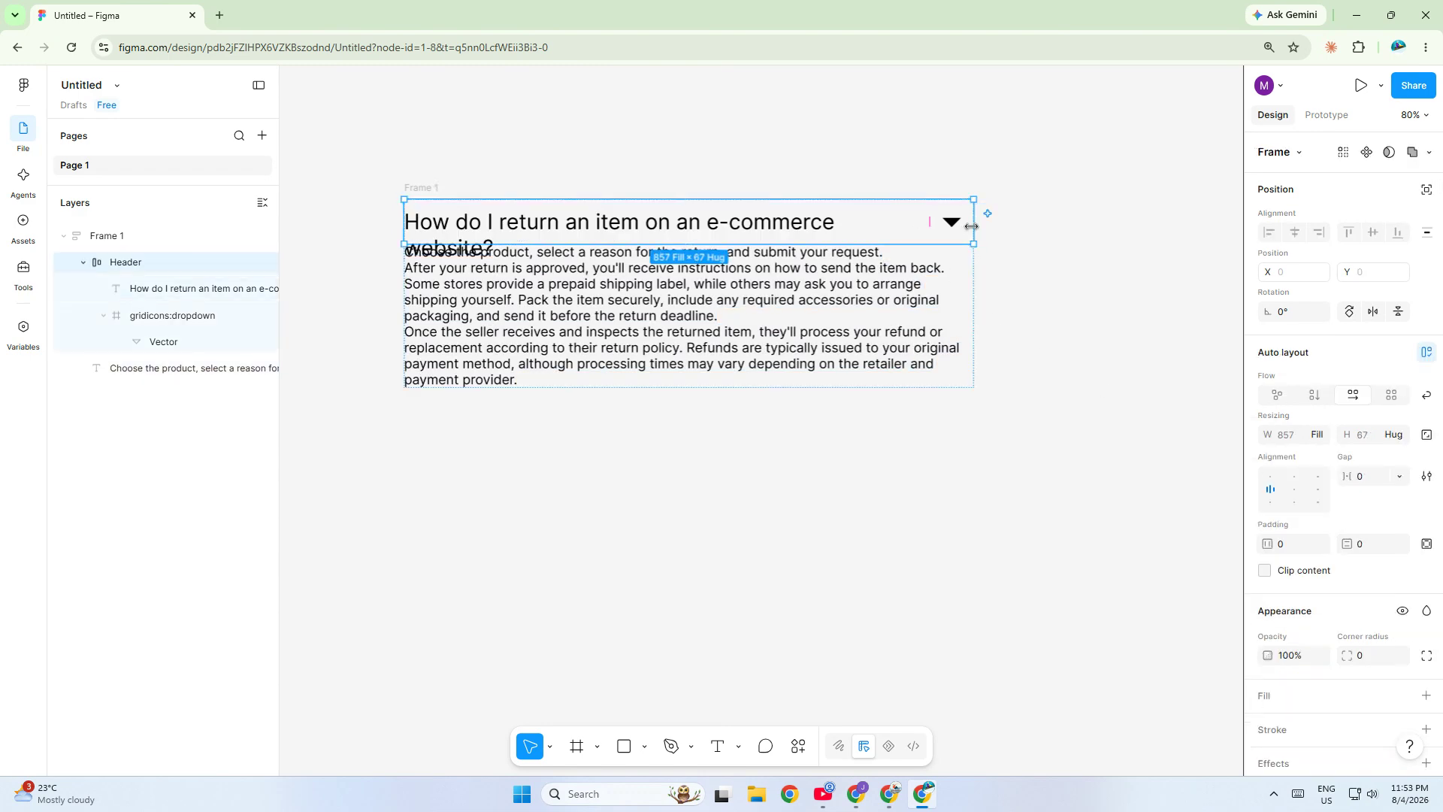
mouse_move(970, 226)
left_mouse_down()
mouse_move(989, 226)
mouse_move(976, 228)
left_mouse_up()
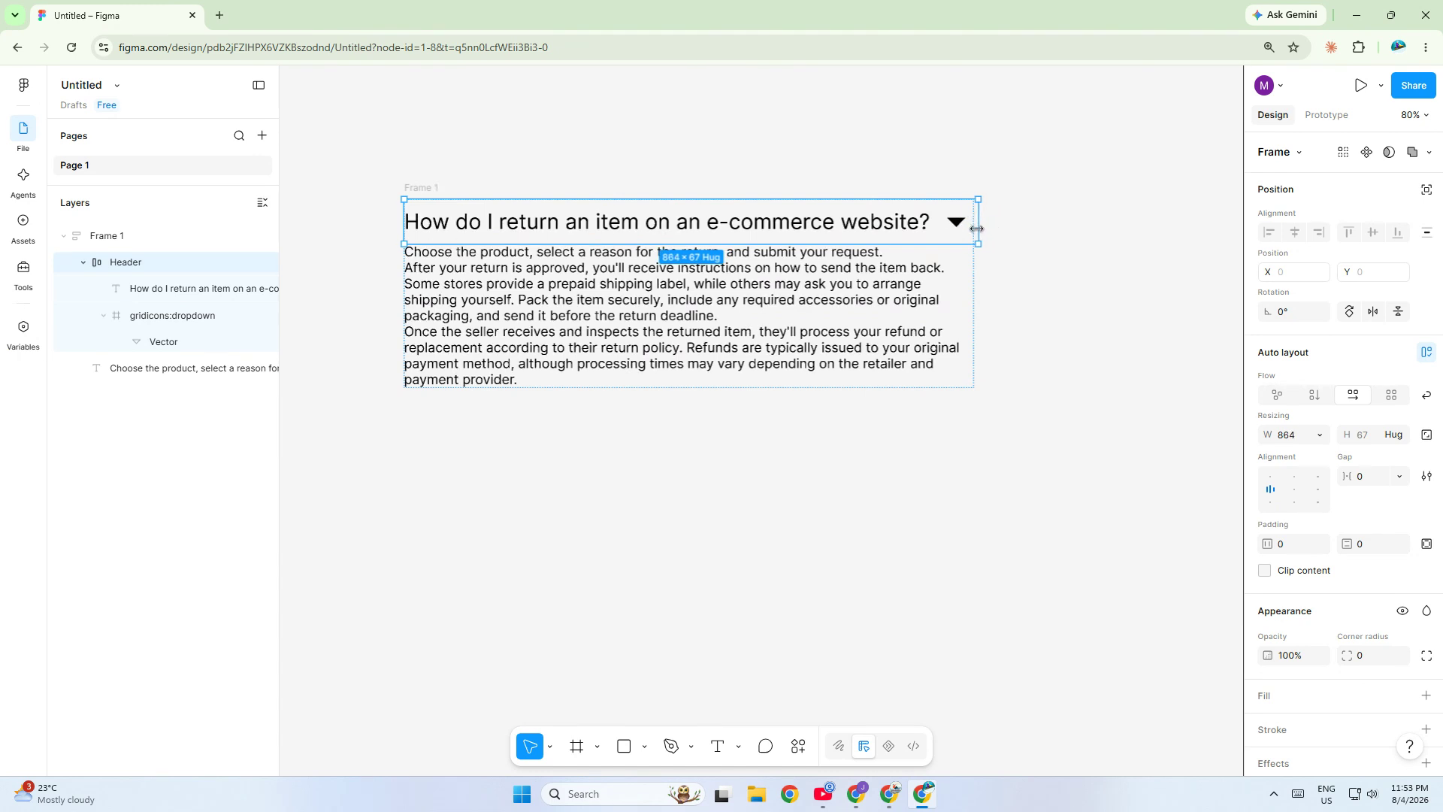
left_click(1068, 267)
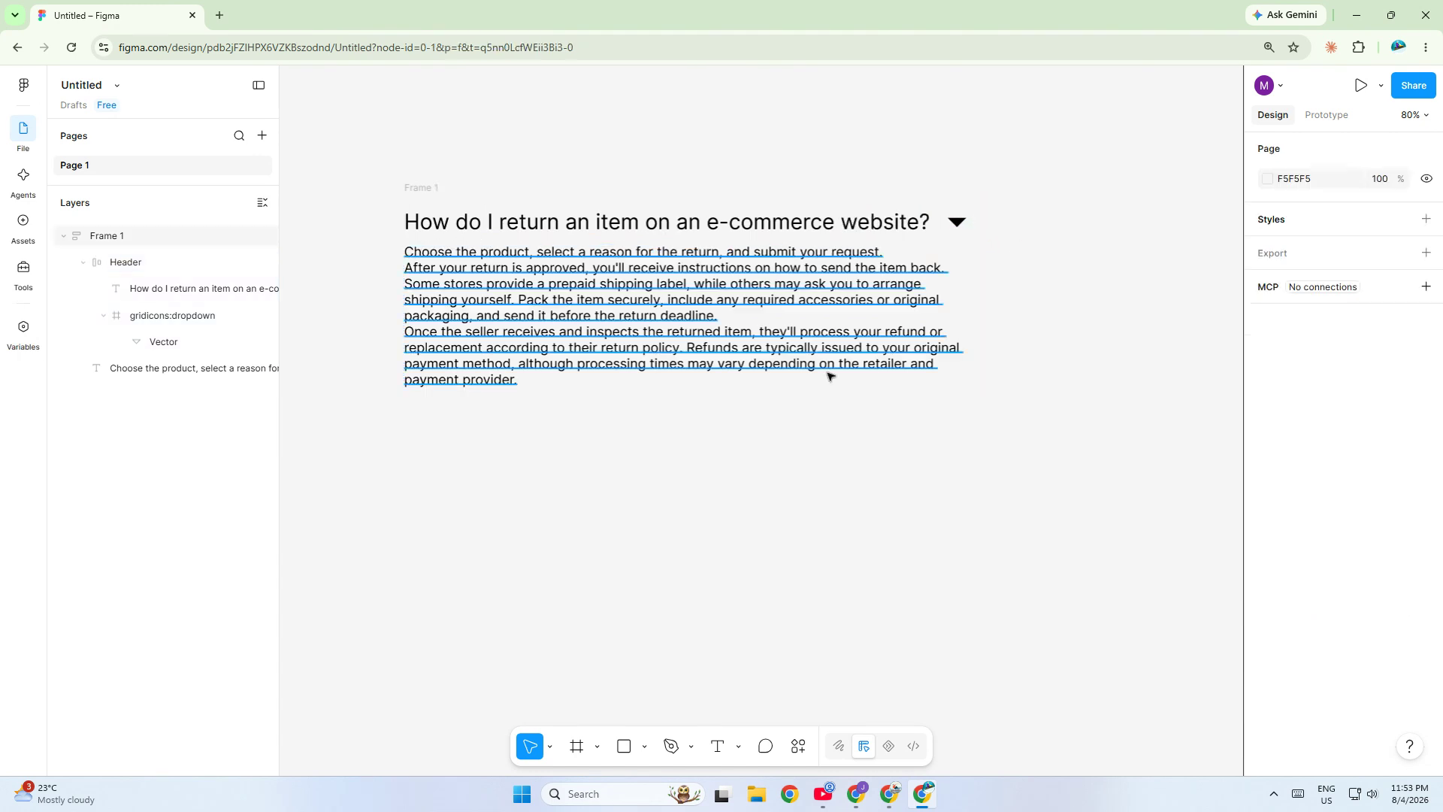
Rename the outer frame holding the Header and the answer as Accordion.
double_click(422, 187)
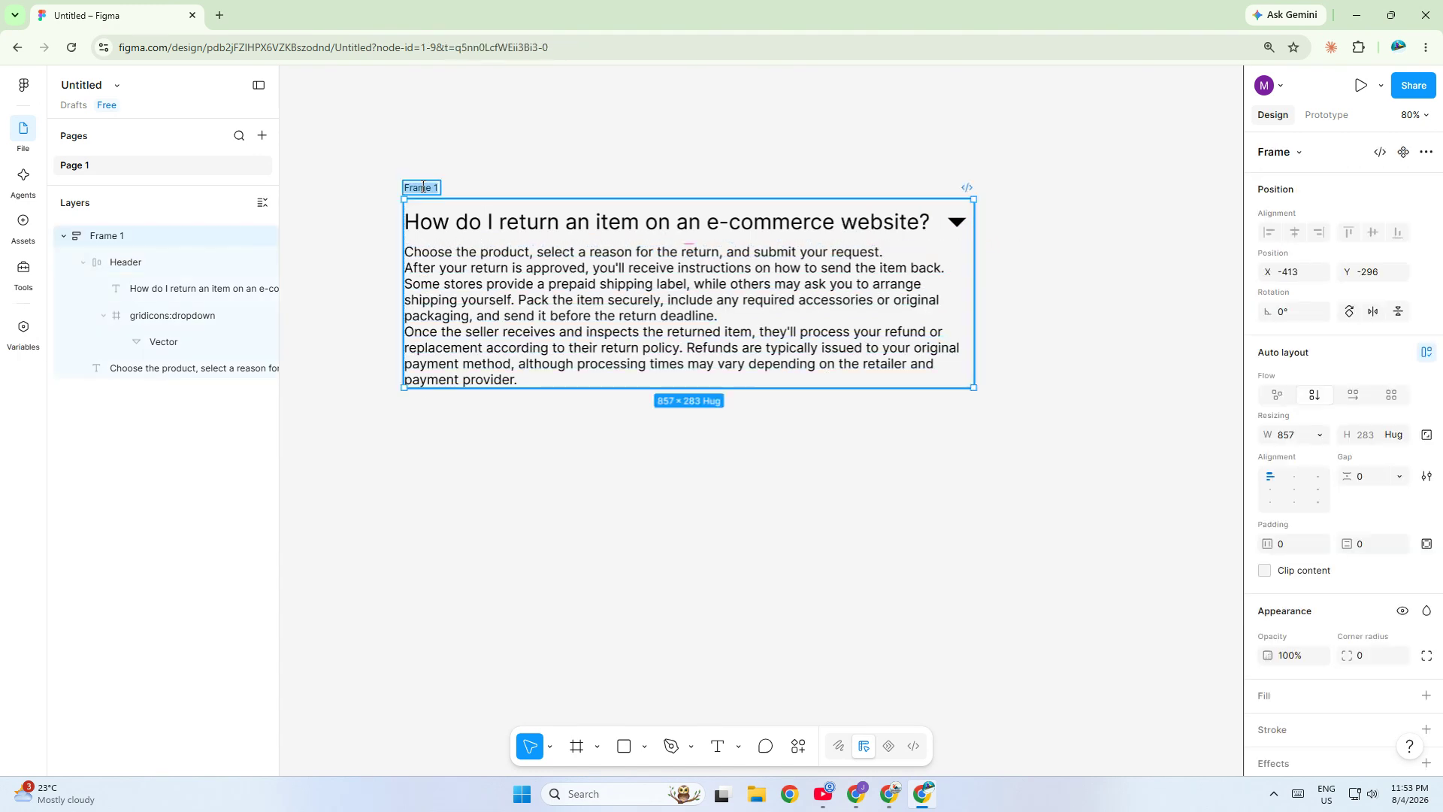
type("Accordion")
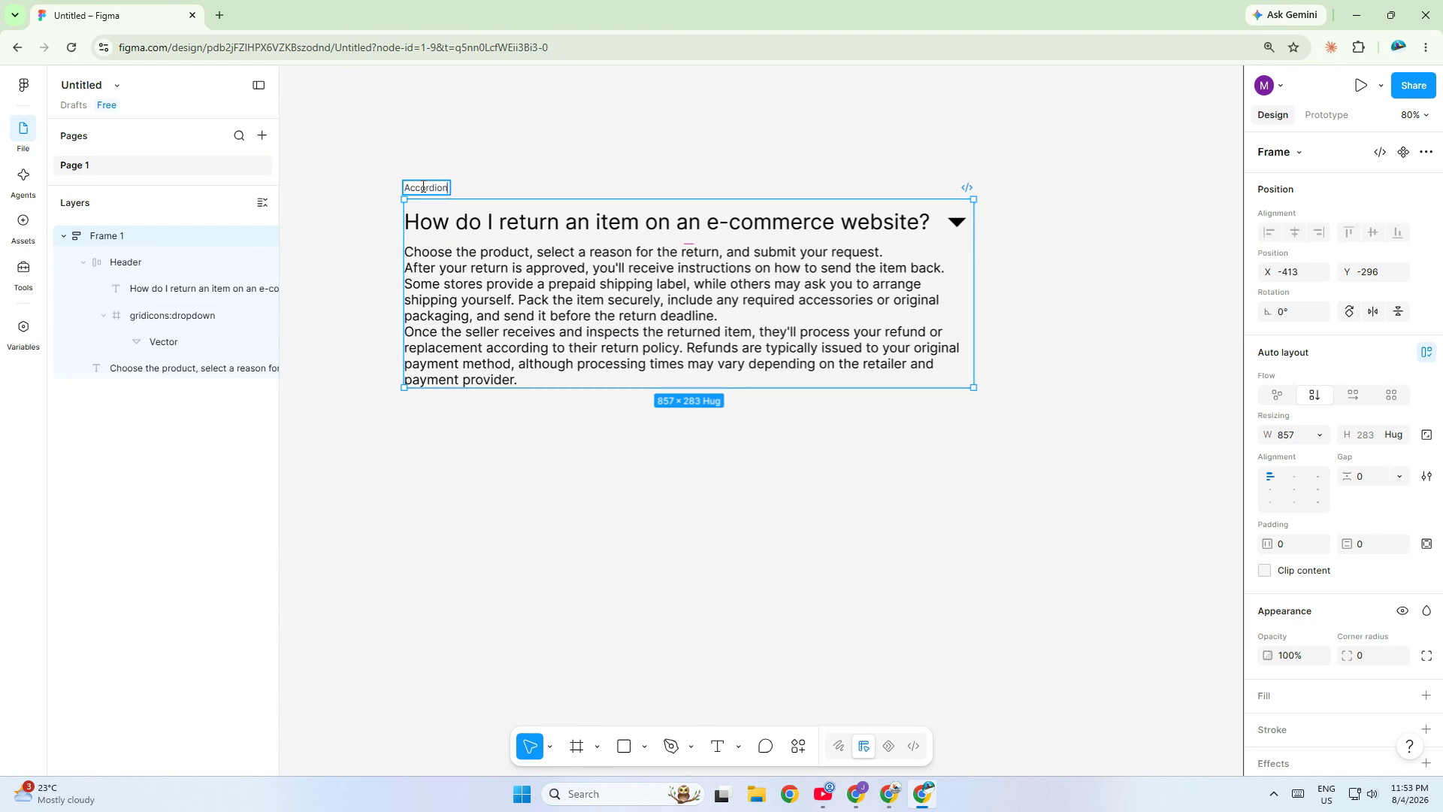
Convert the Accordion frame into a component and add a second variant to it.
left_click(494, 166)
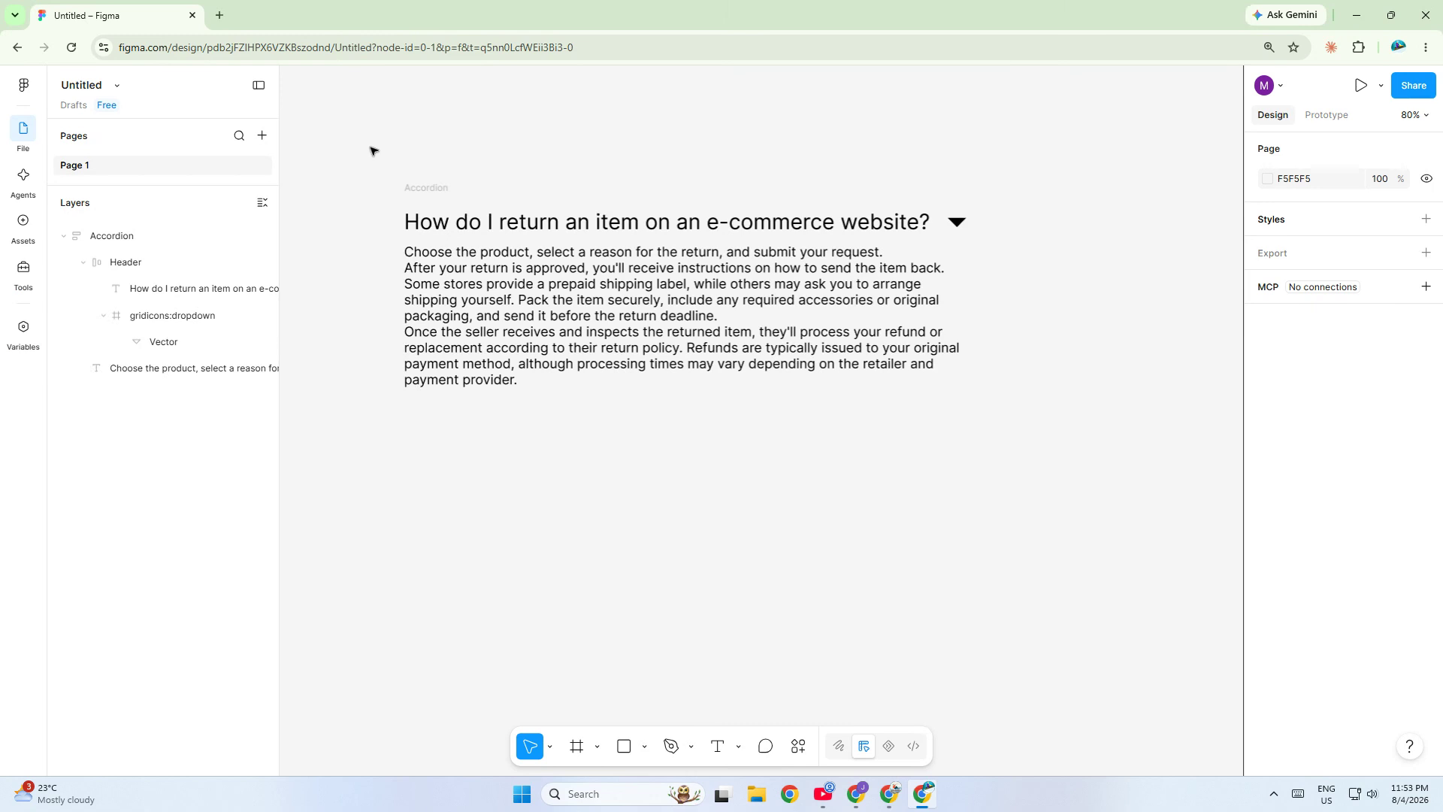
left_click_drag(370, 150, 999, 451)
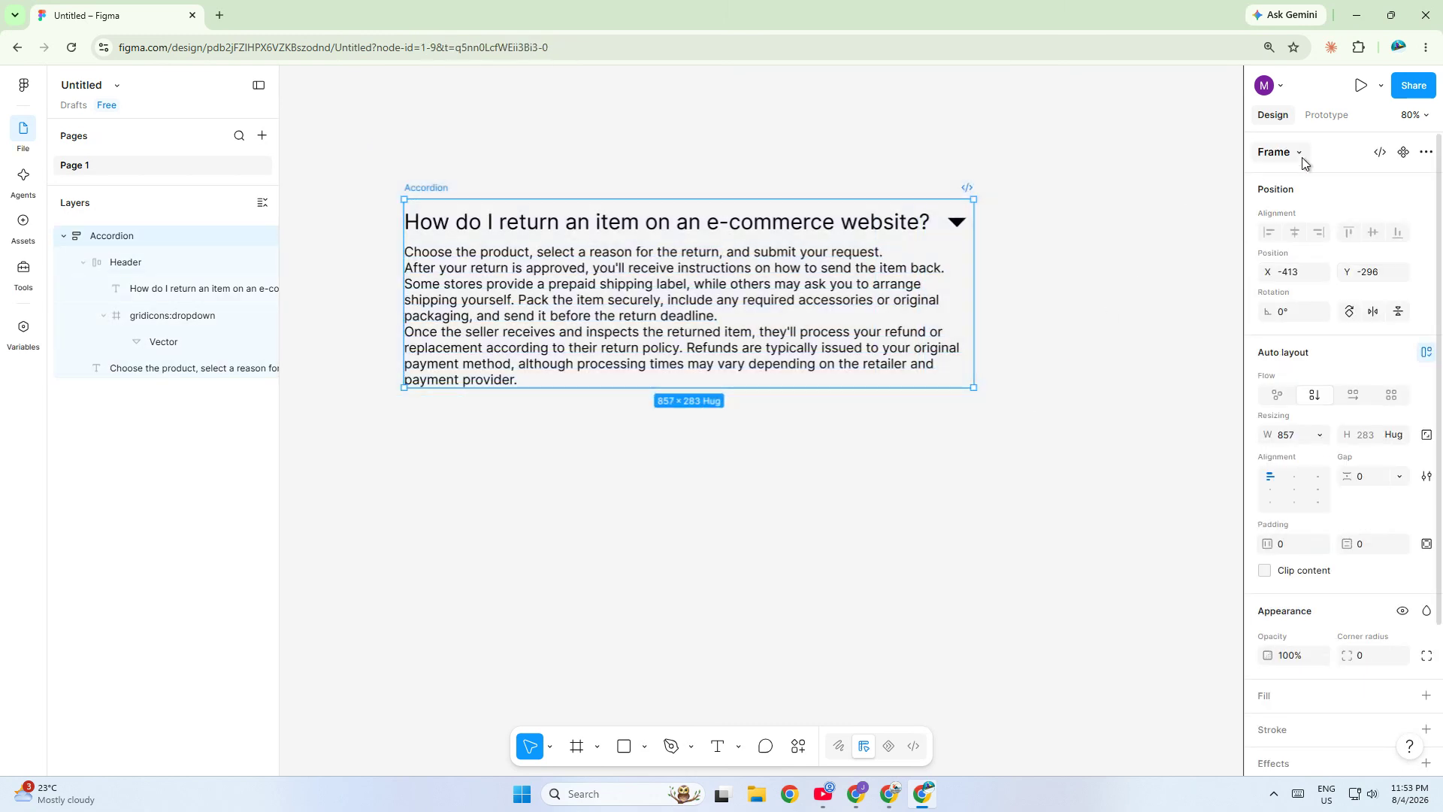
left_click(1403, 151)
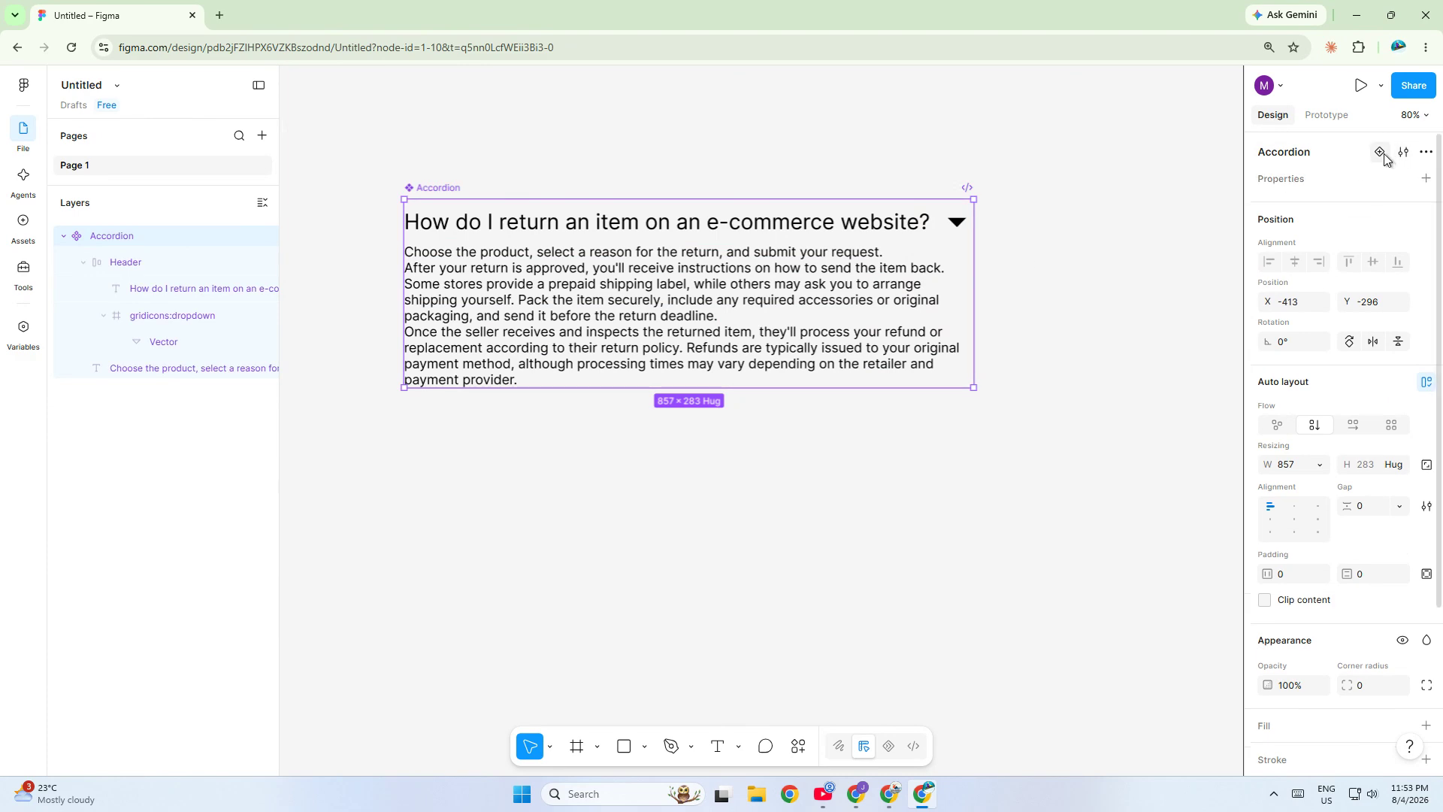
left_click(1379, 151)
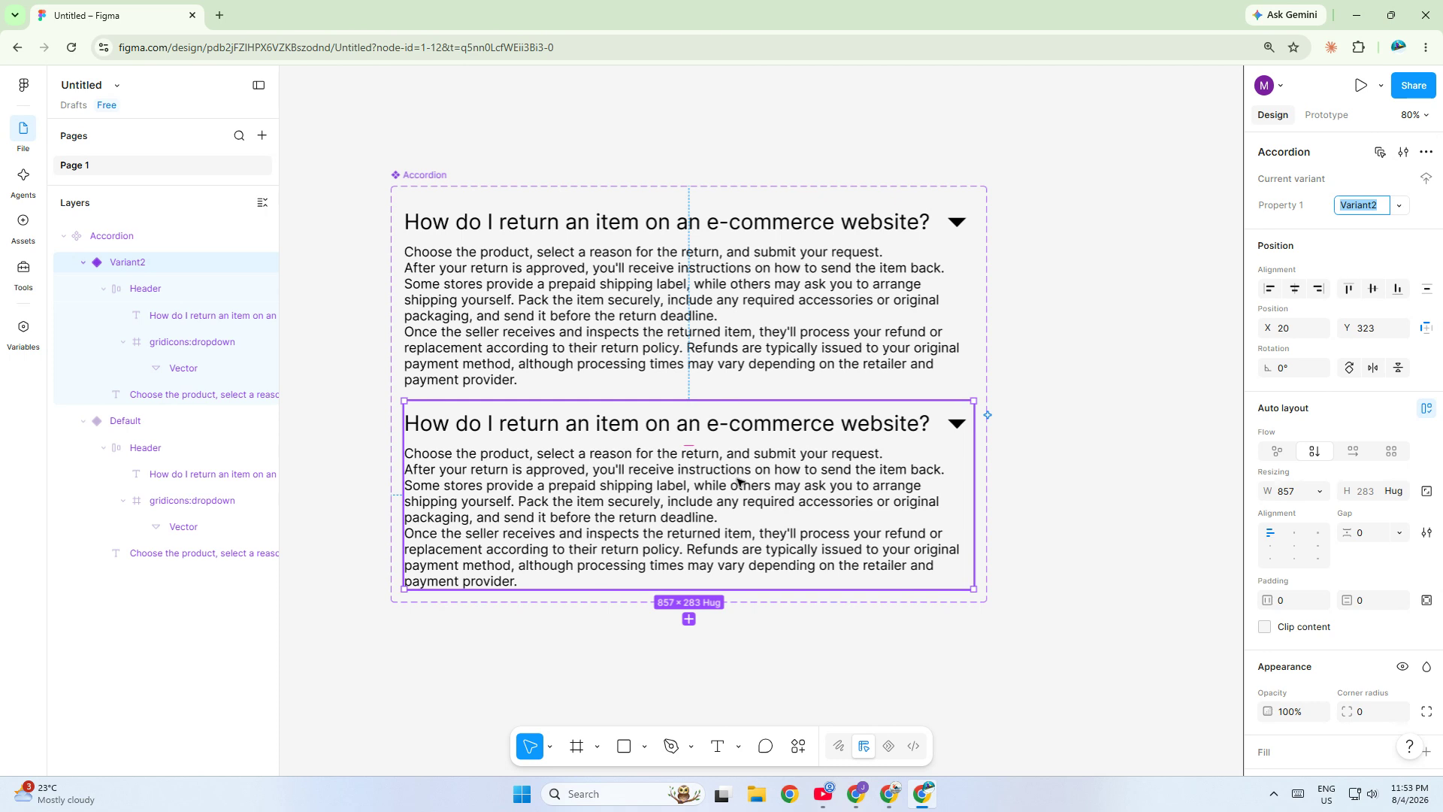
Hide the answer paragraph layer in the Default variant of the Accordion component.
left_click(568, 314)
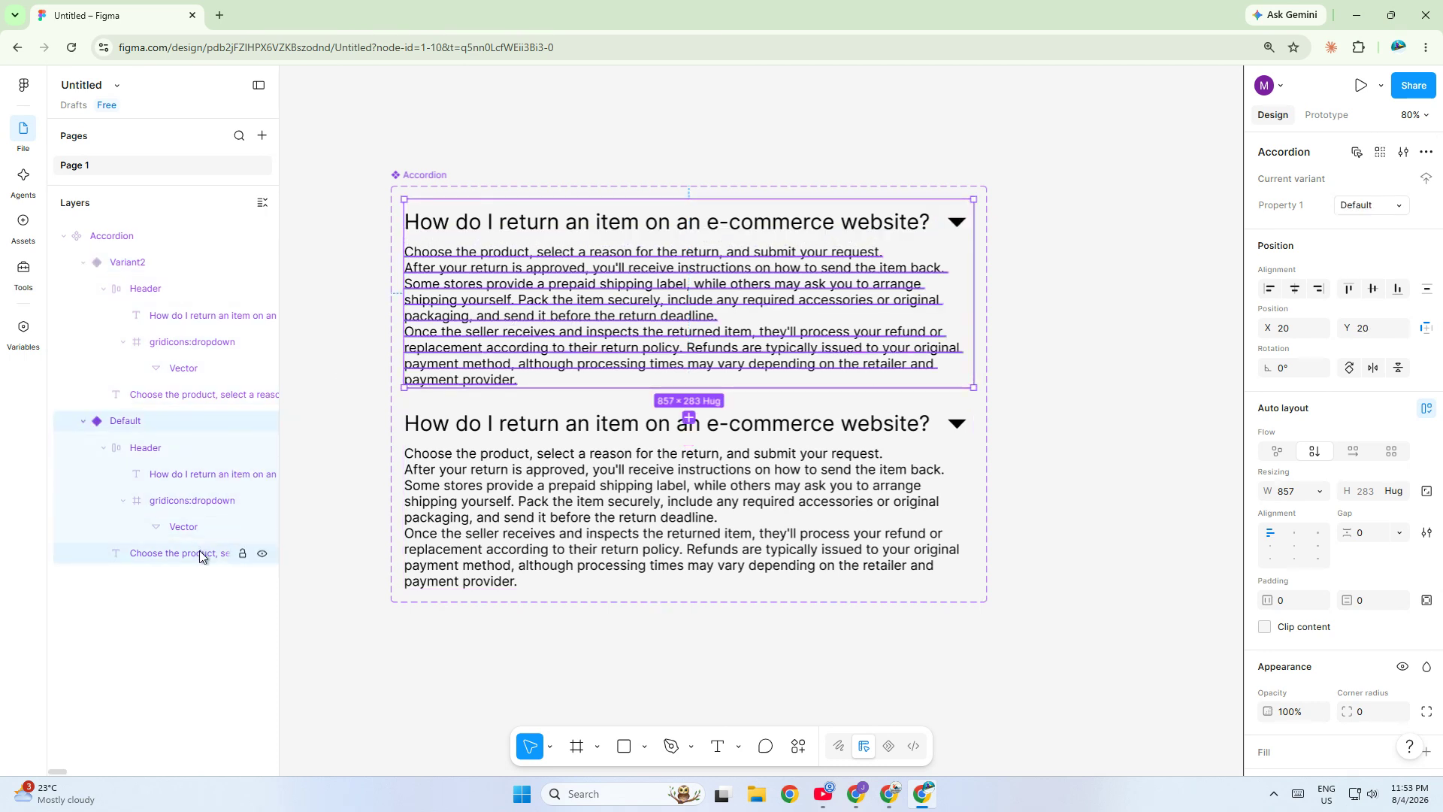
left_click(262, 553)
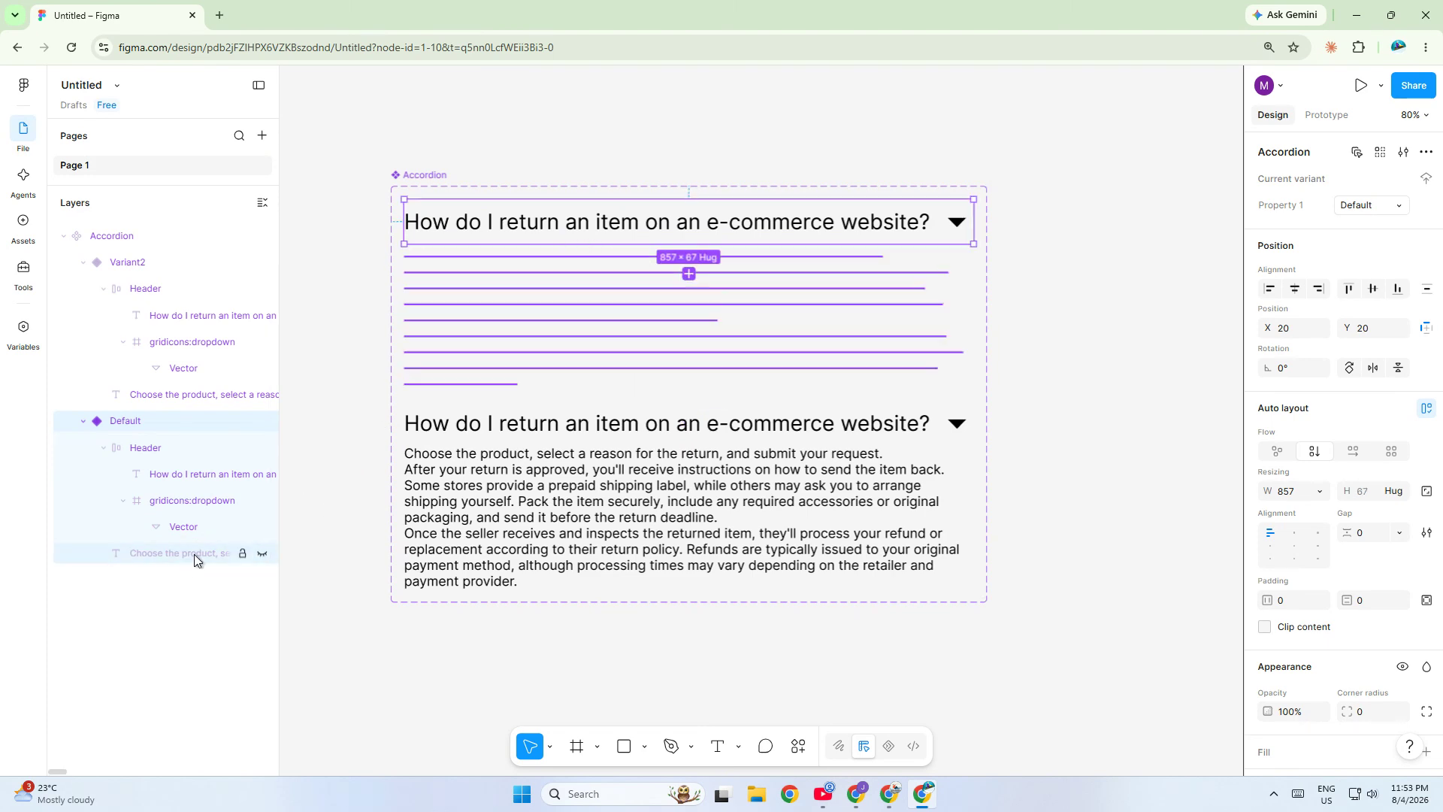
left_click(576, 520)
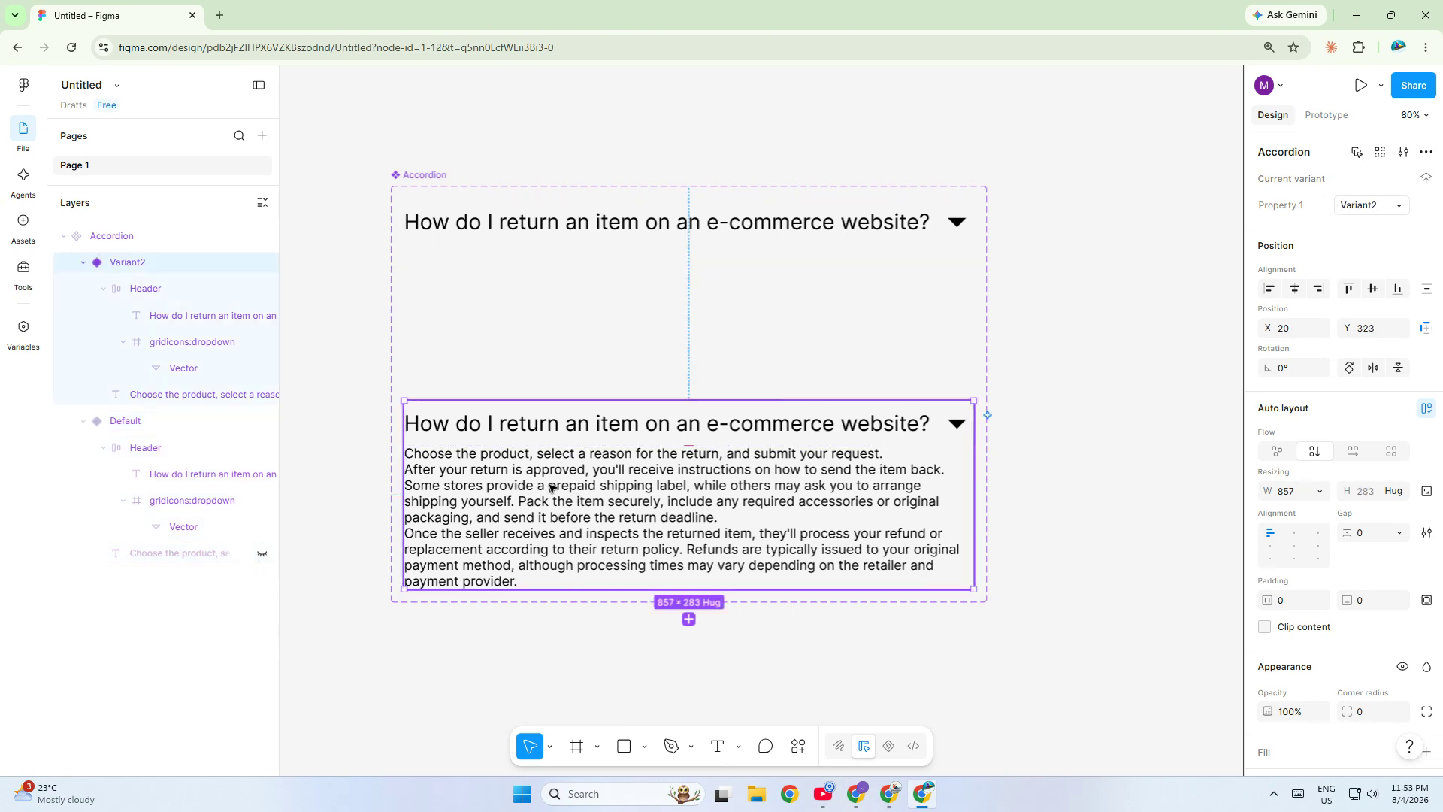
left_click(358, 396)
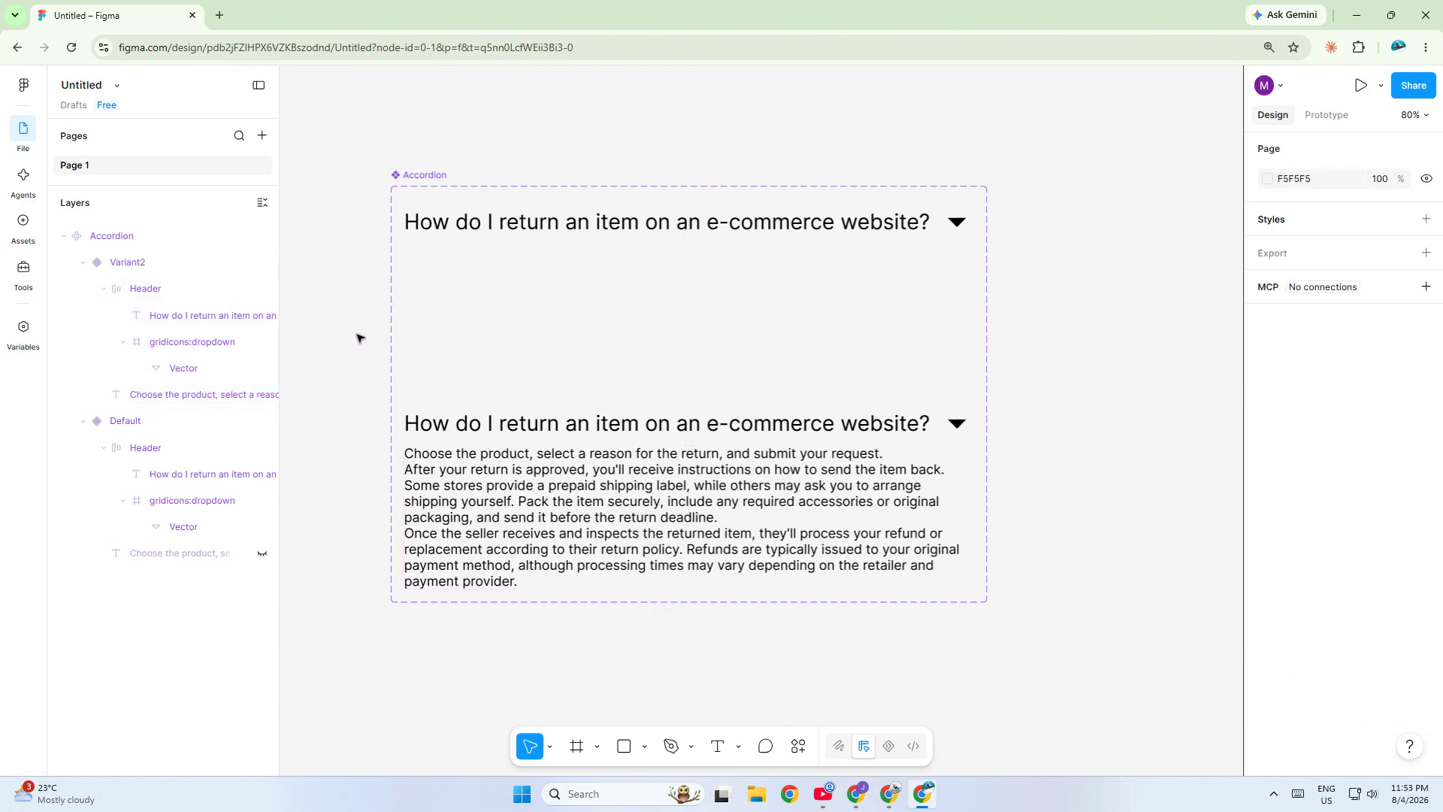
Connect the Default variant to Variant2 with an On click, Change to interaction using the Smart animate animation.
left_click(1321, 117)
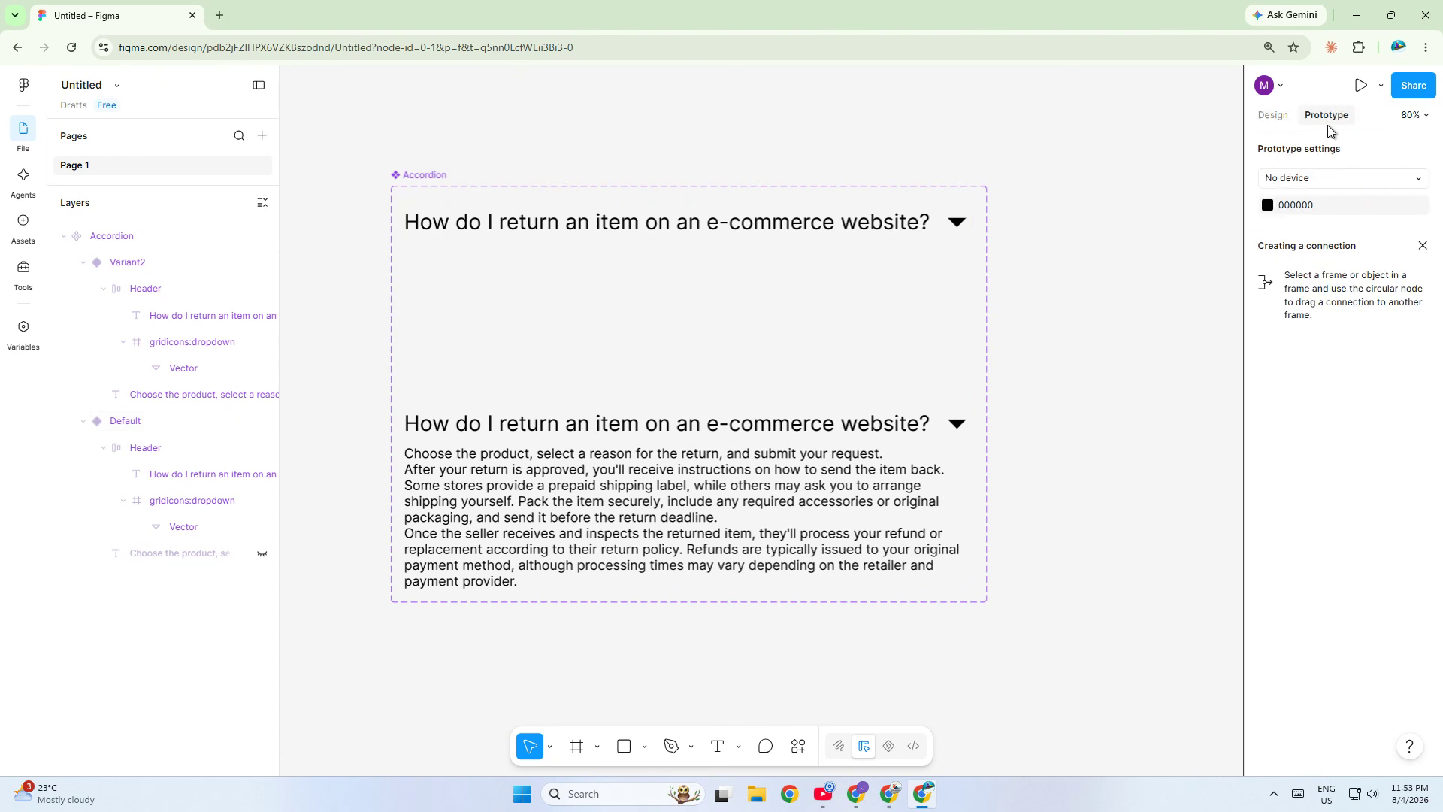
left_click(689, 226)
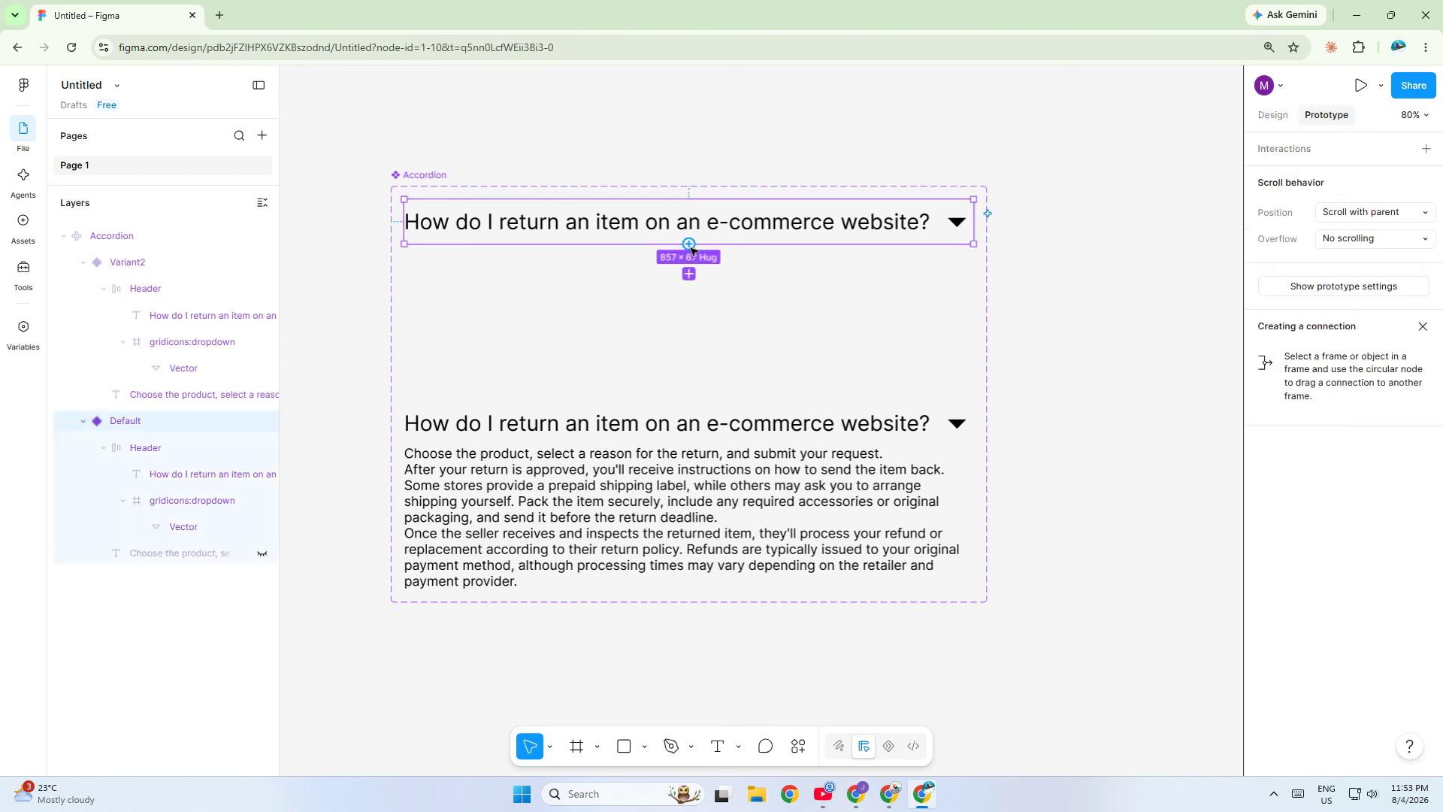
left_click_drag(690, 245, 689, 422)
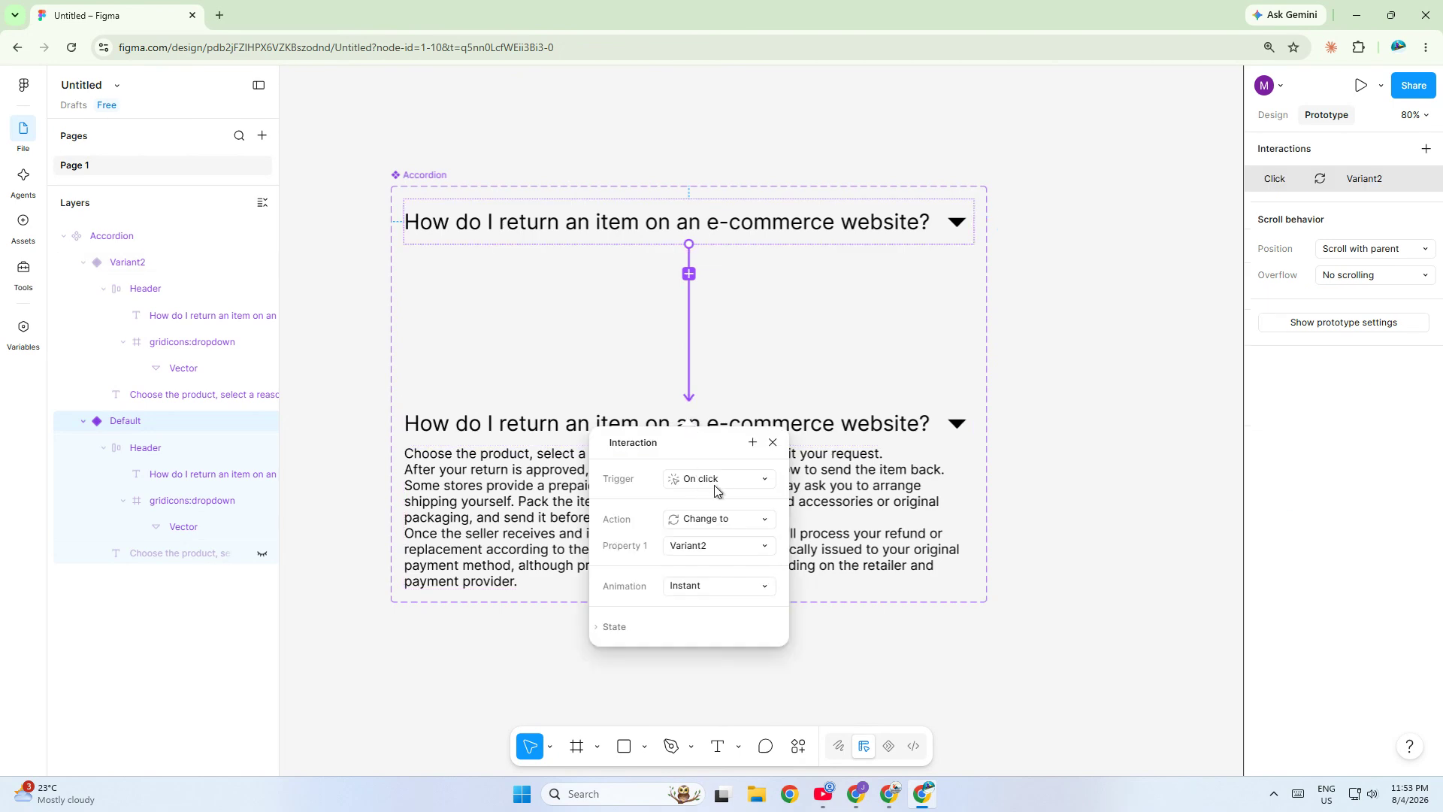
left_click(700, 585)
left_click(707, 625)
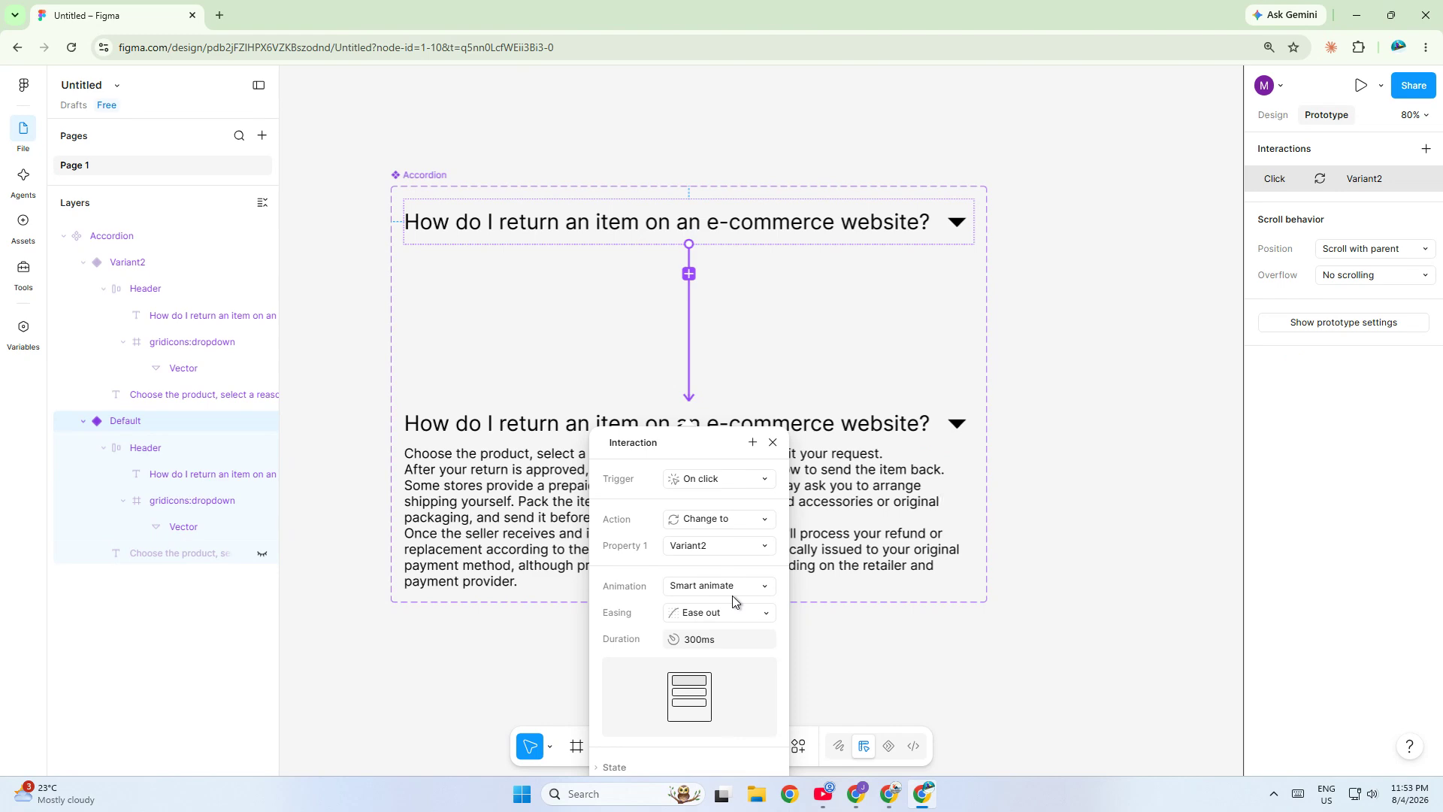
left_click(792, 612)
Connect Variant2 back to the Default variant with an On click, Change to interaction using Smart animate.
left_click(692, 541)
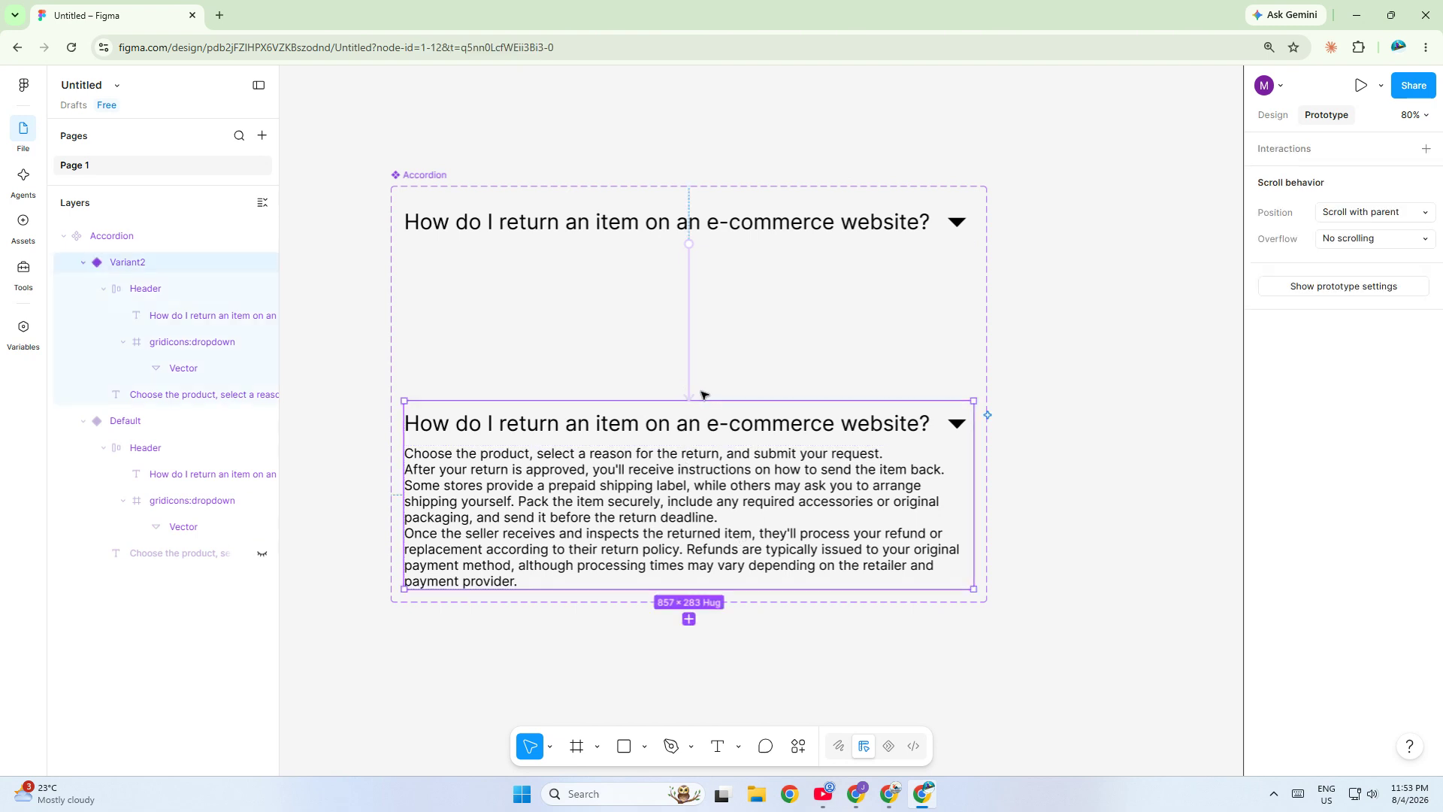
left_click_drag(701, 394, 707, 242)
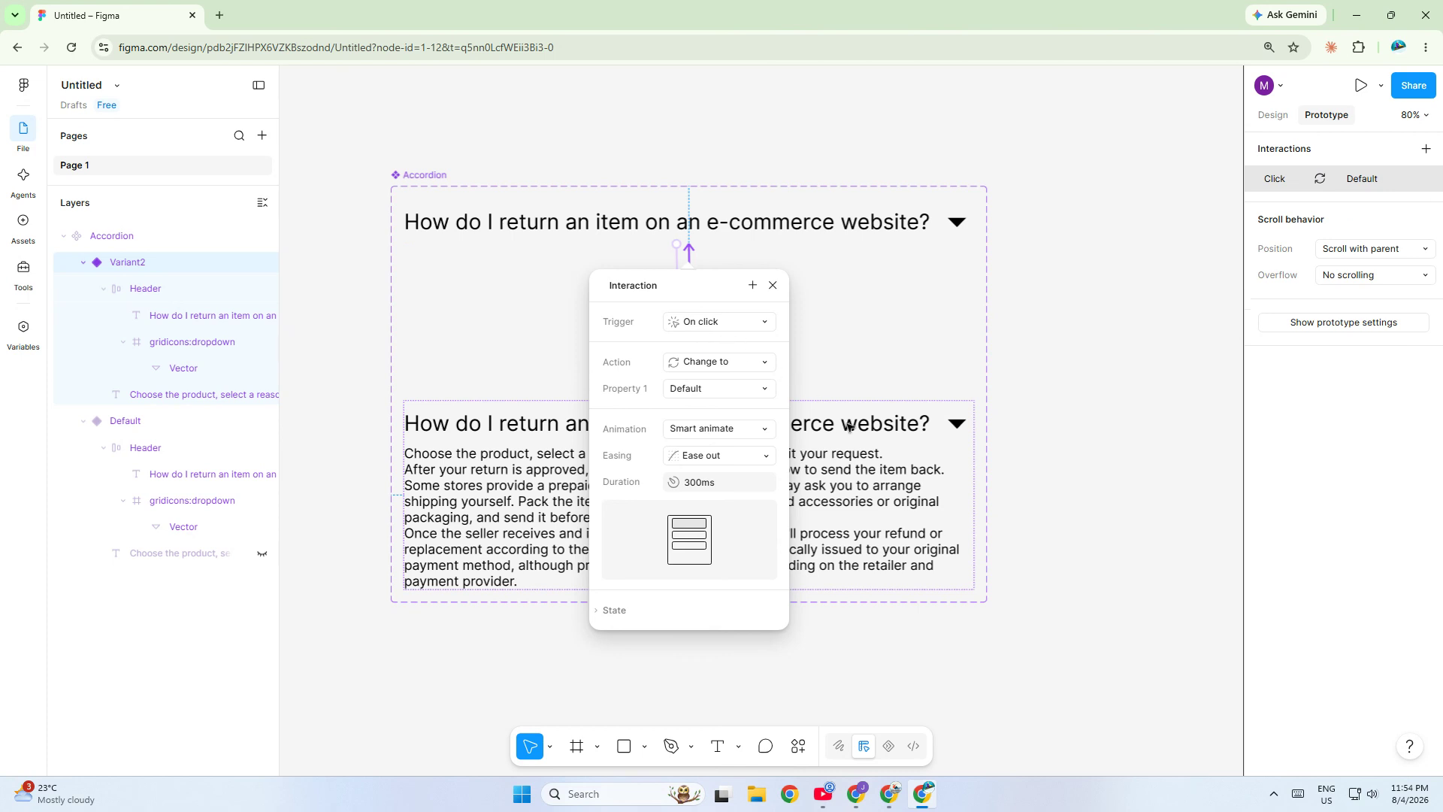
left_click(1061, 490)
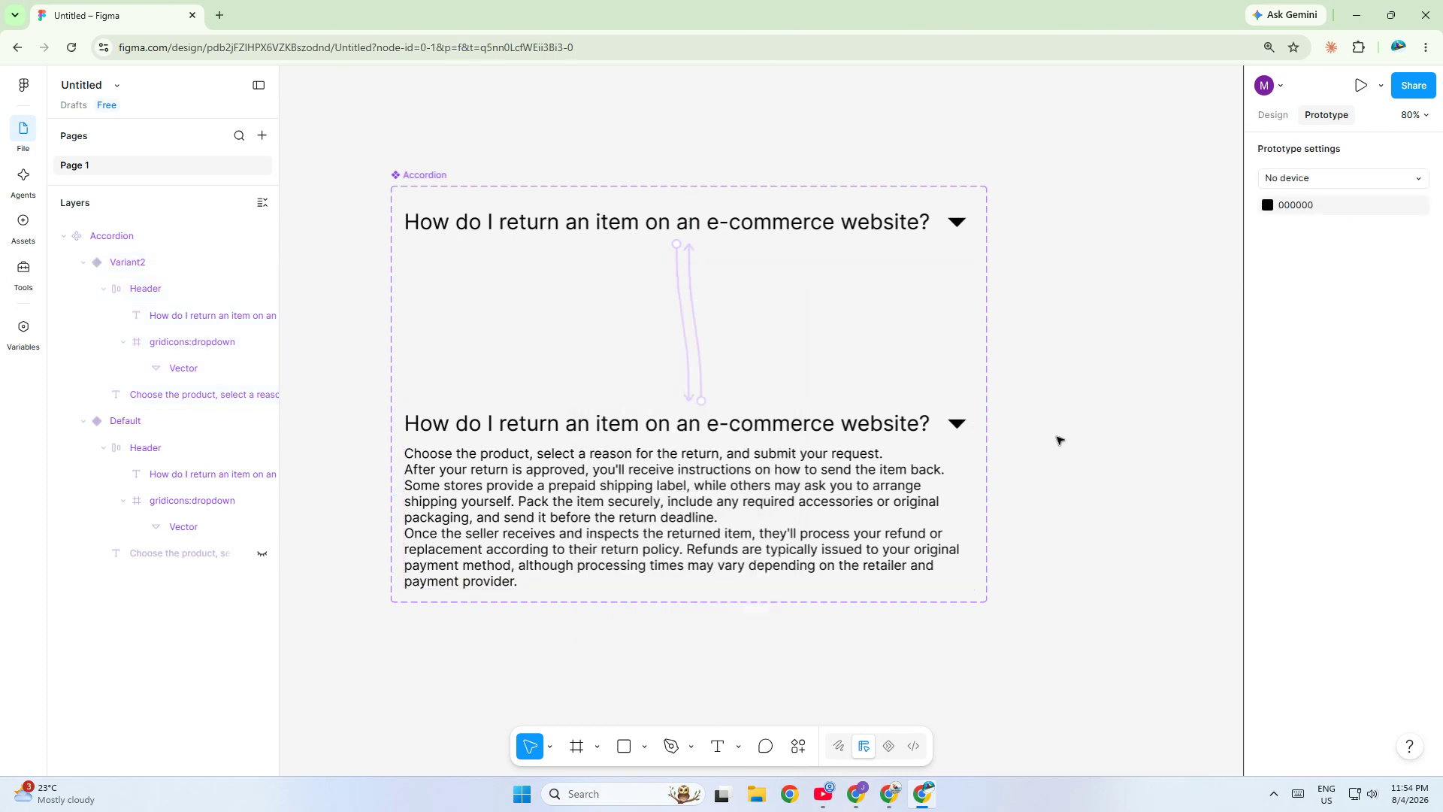
Draw a new frame about 968 × 626 beside the Accordion component set.
scroll(1175, 430, "down", 5)
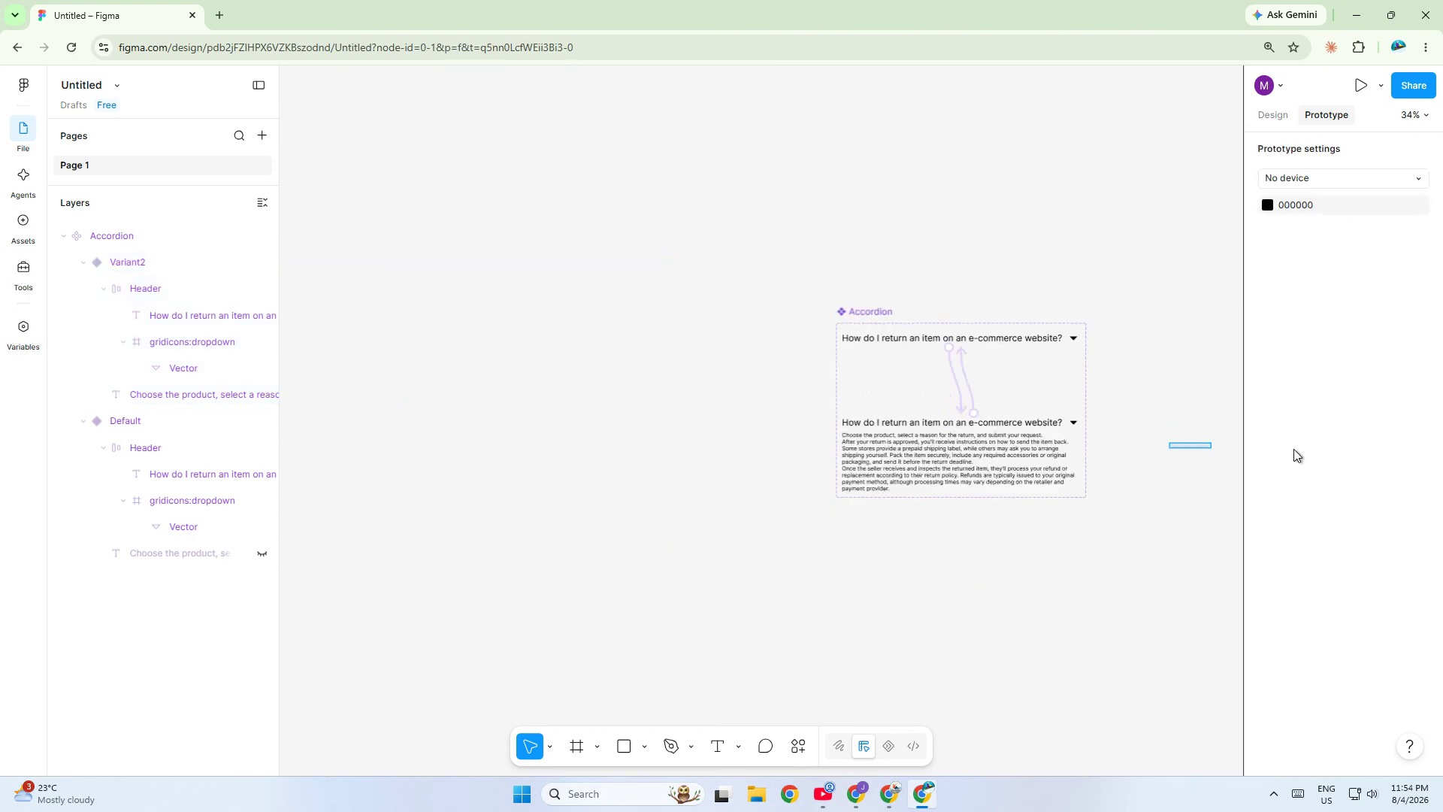
scroll(1295, 454, "right", 6)
key("f")
left_click_drag(709, 322, 979, 496)
Place an instance of the file's Accordion component near the top of the new frame.
left_click(24, 176)
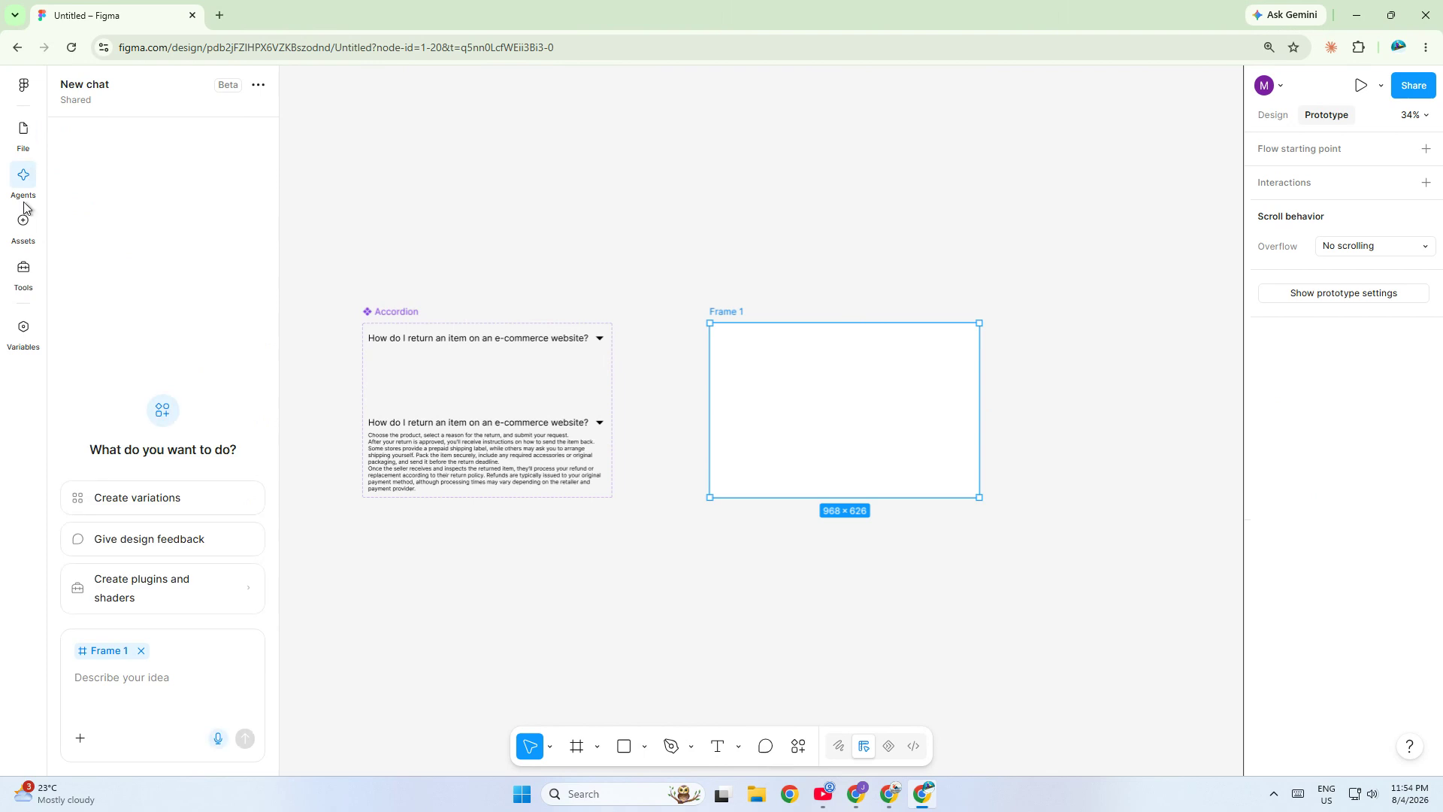
left_click(23, 222)
left_click(161, 257)
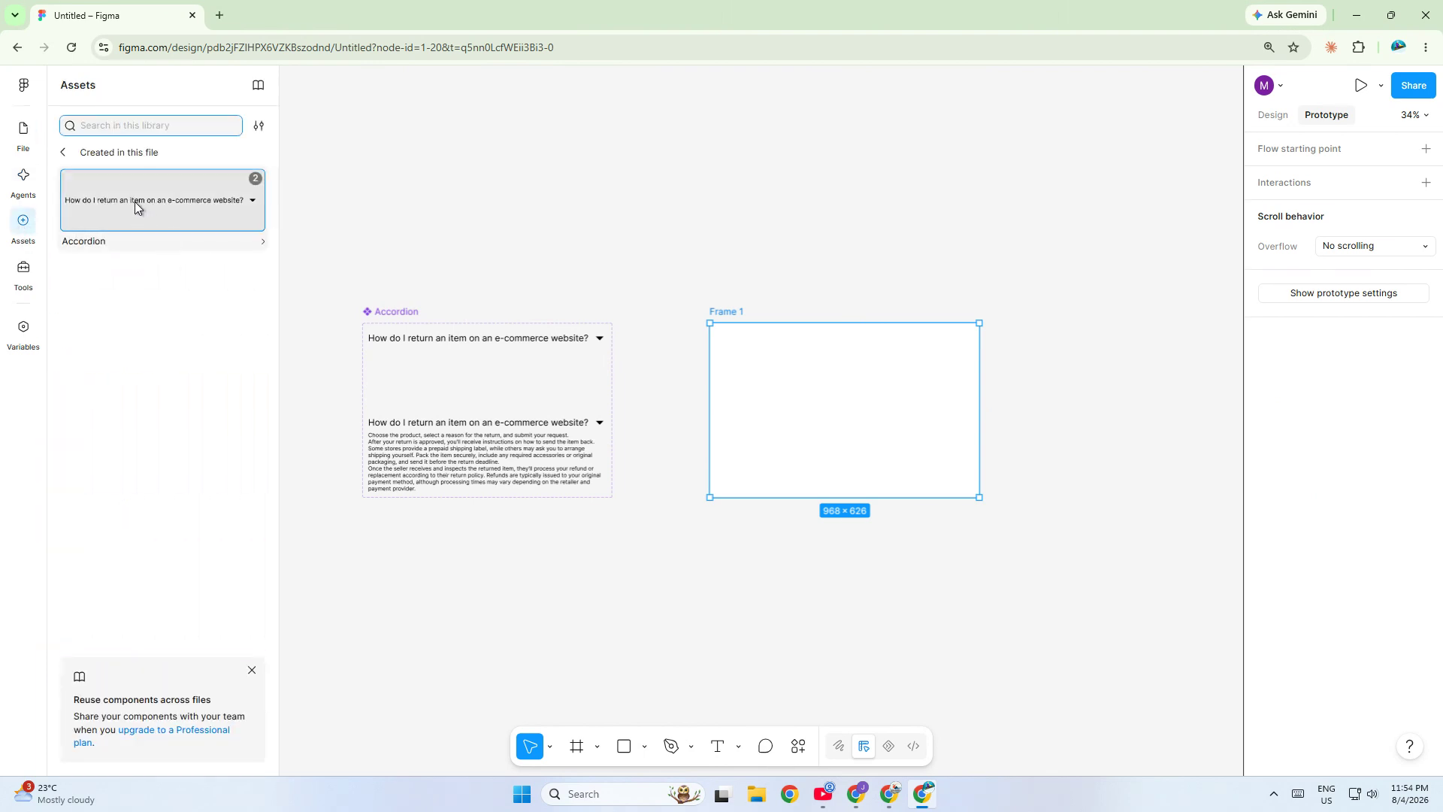
left_click_drag(133, 201, 891, 343)
Duplicate the Accordion instance twice and stack the copies evenly below the original inside the frame.
scroll(841, 357, "up", 5)
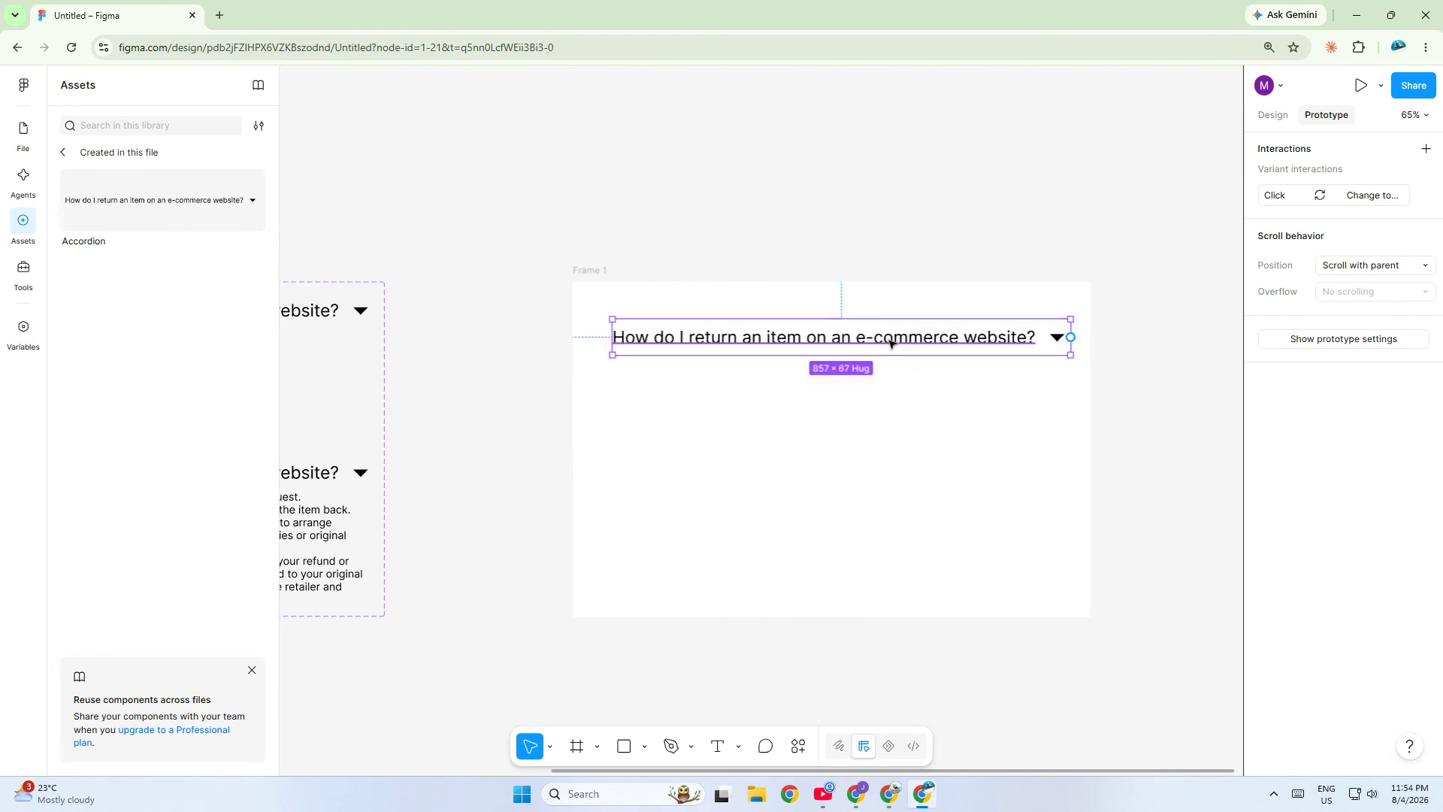
key("ctrl+v")
key("ctrl+z")
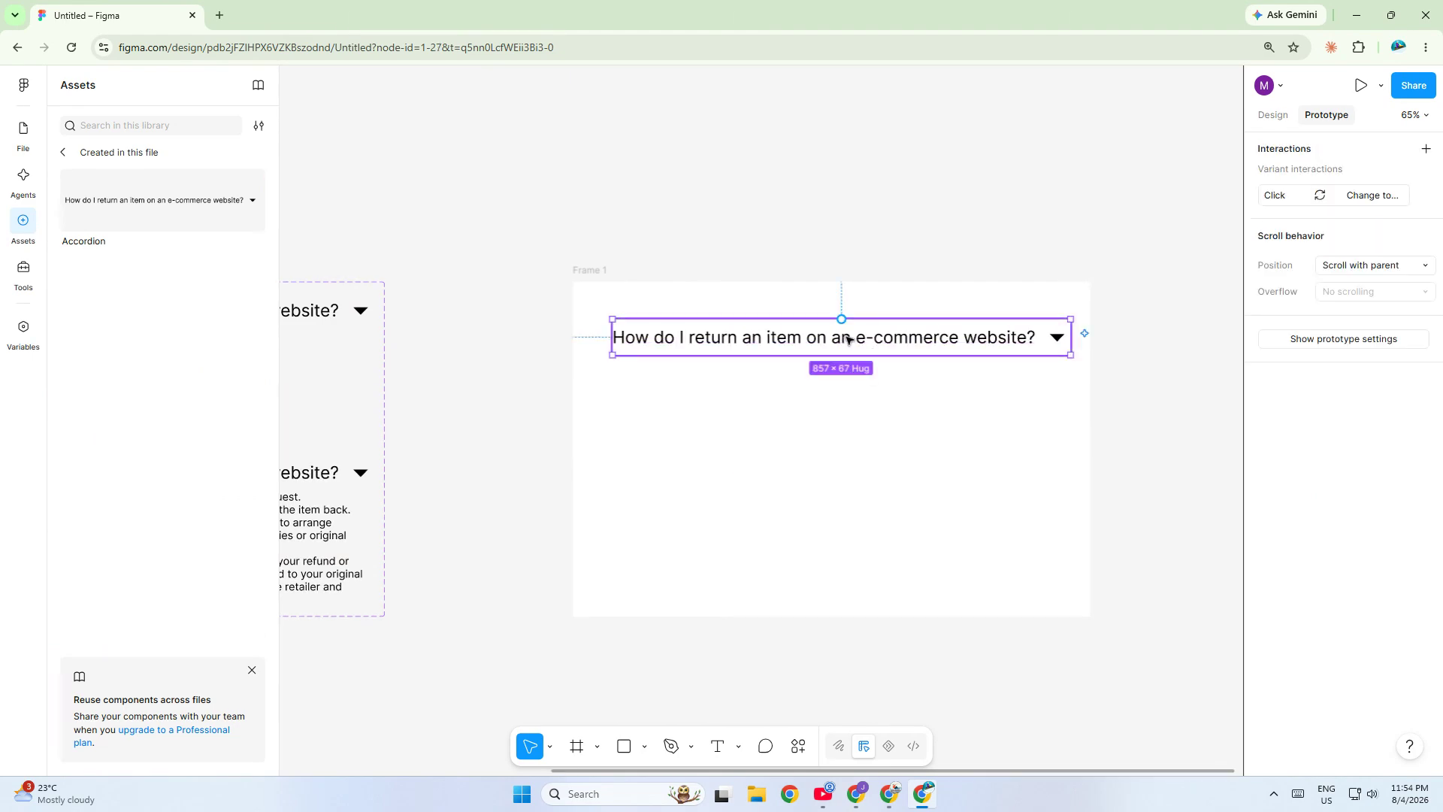
left_click_drag(847, 339, 827, 530)
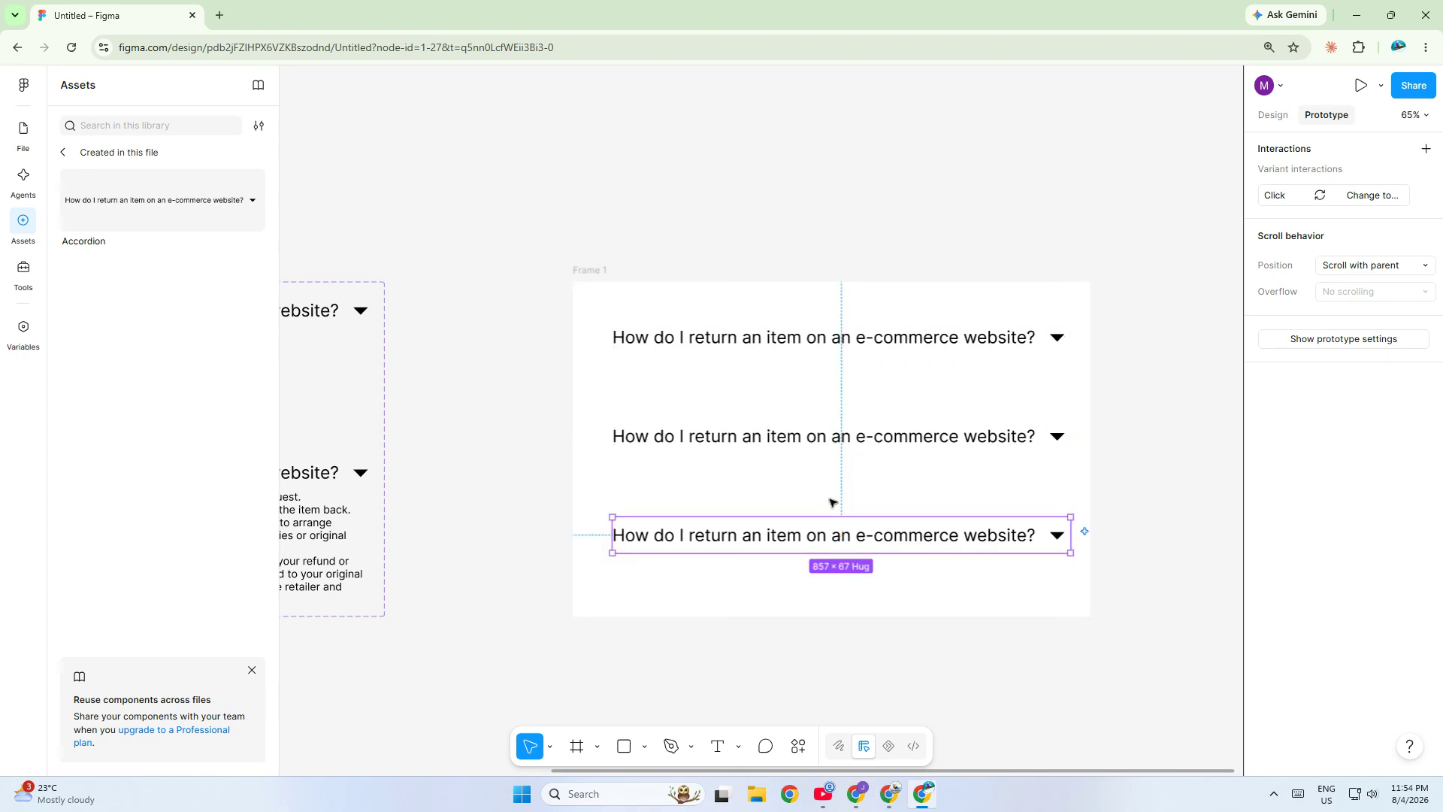
Preview the frame as a prototype and test expanding and collapsing the three accordions.
left_click(860, 313)
left_click(1360, 87)
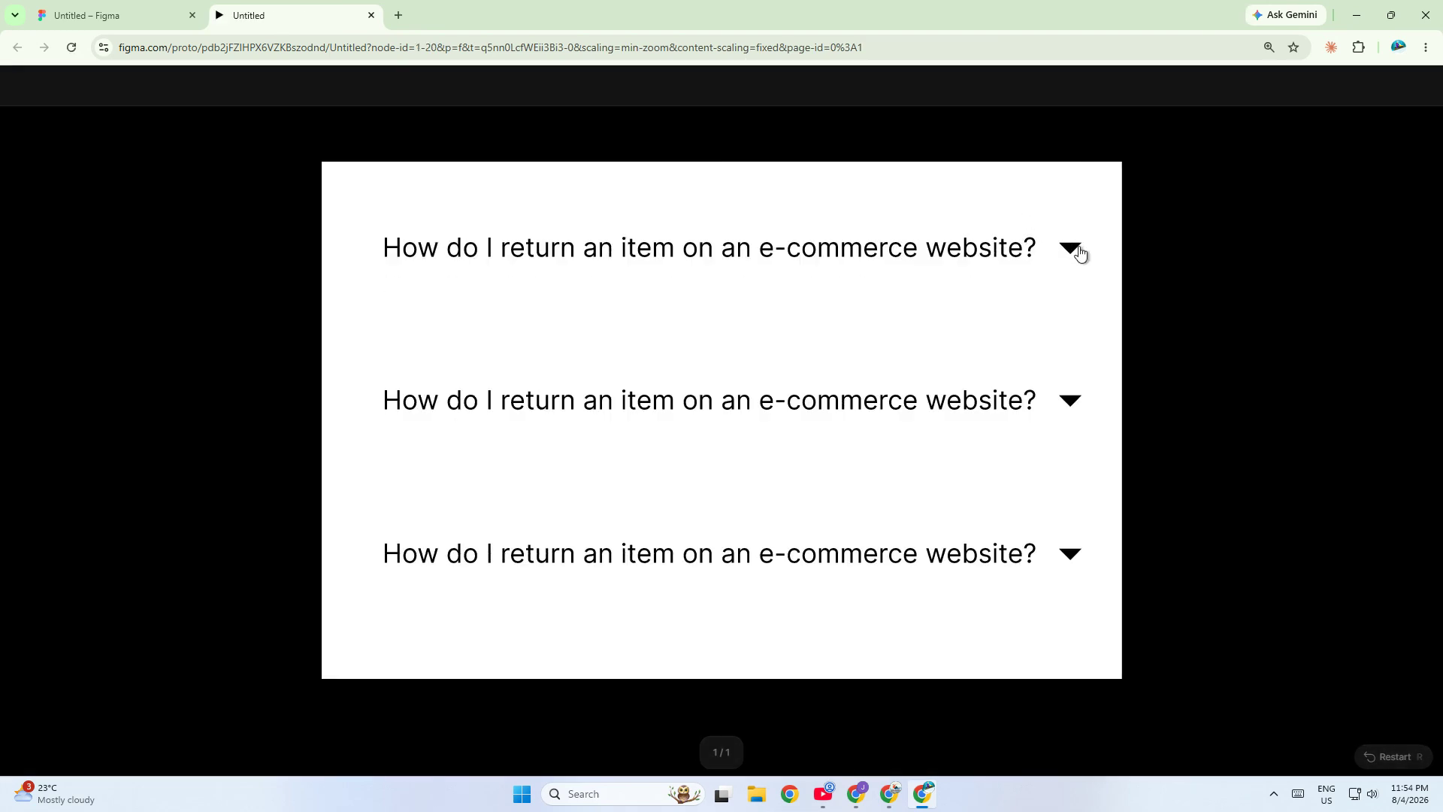
left_click(1078, 251)
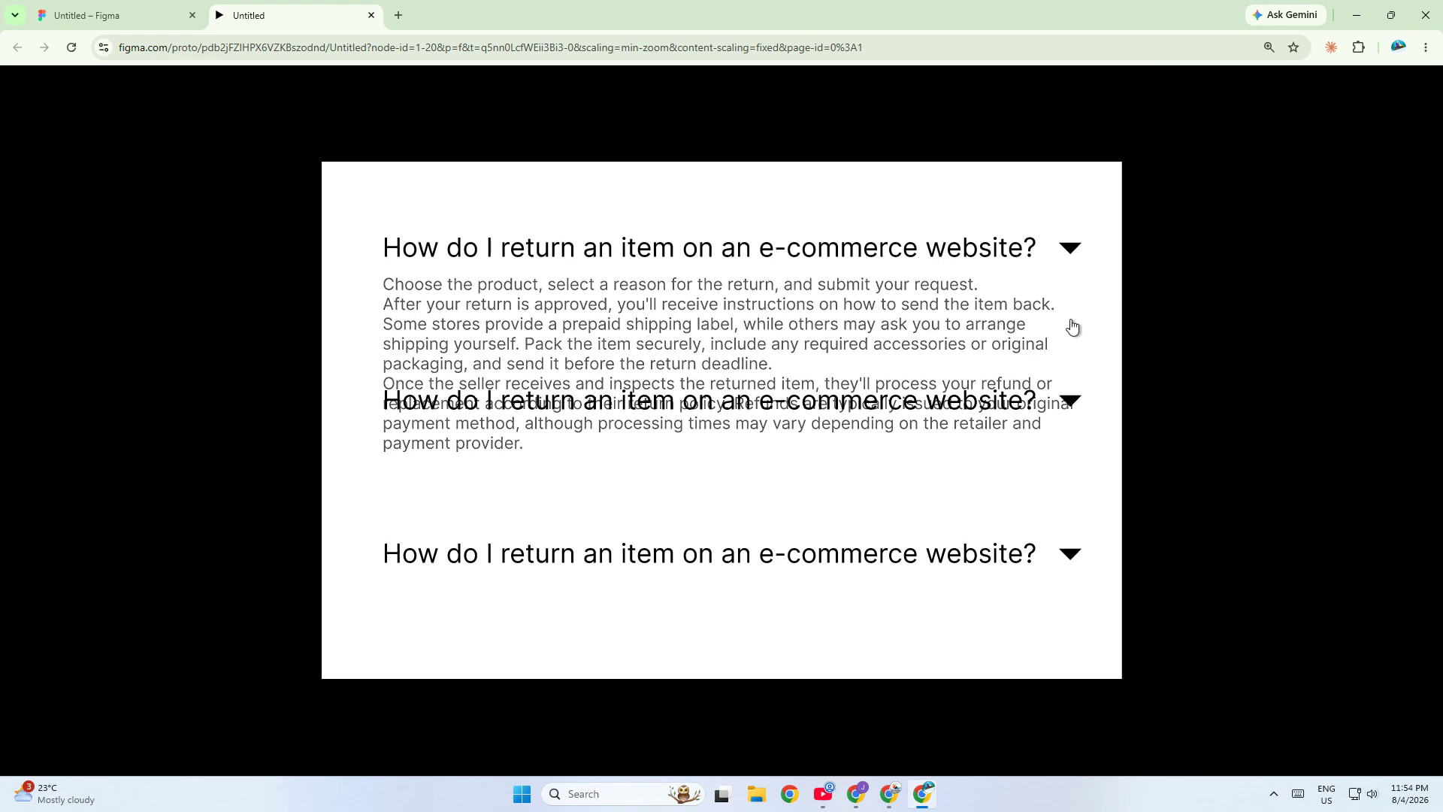
left_click(1068, 556)
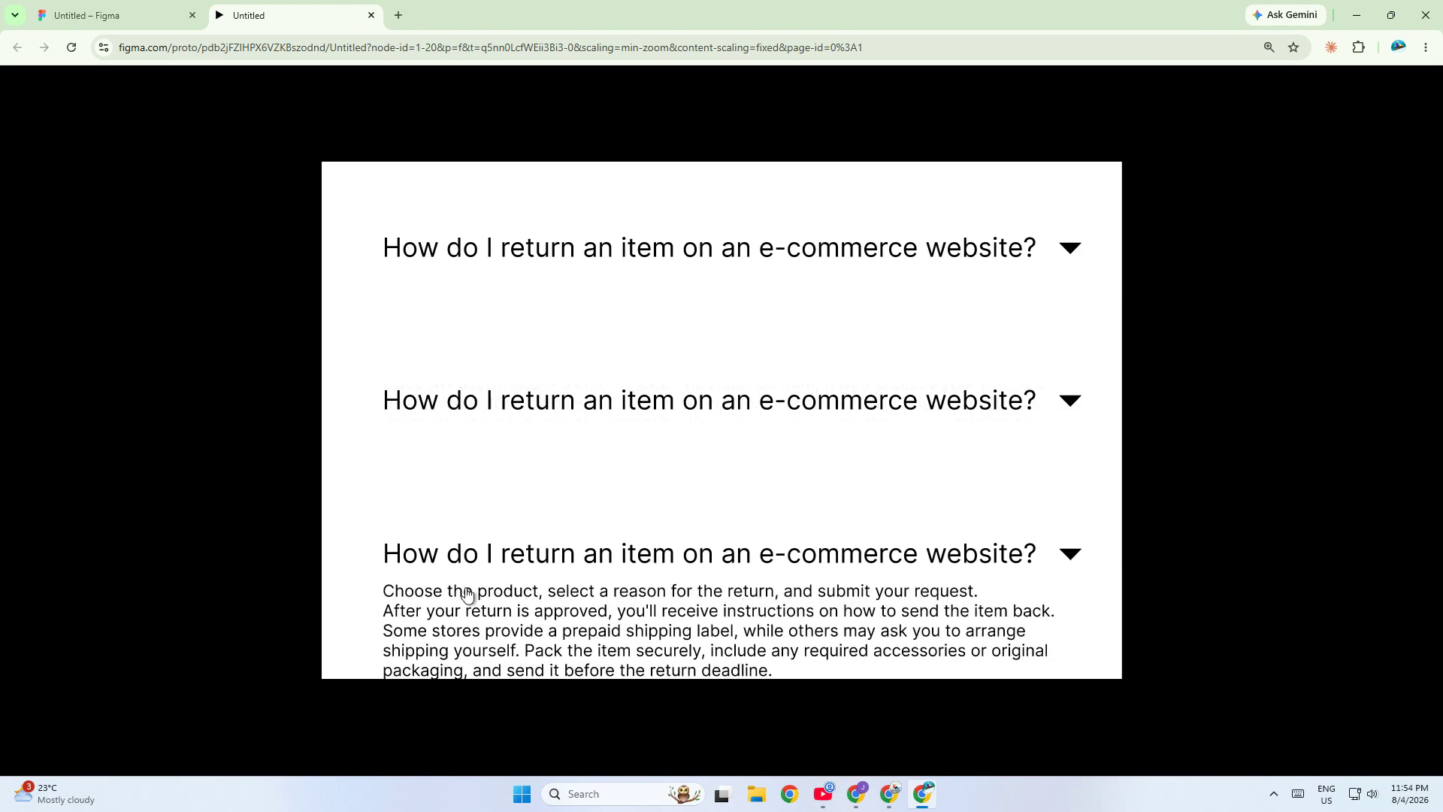
left_click(1070, 557)
left_click(1073, 402)
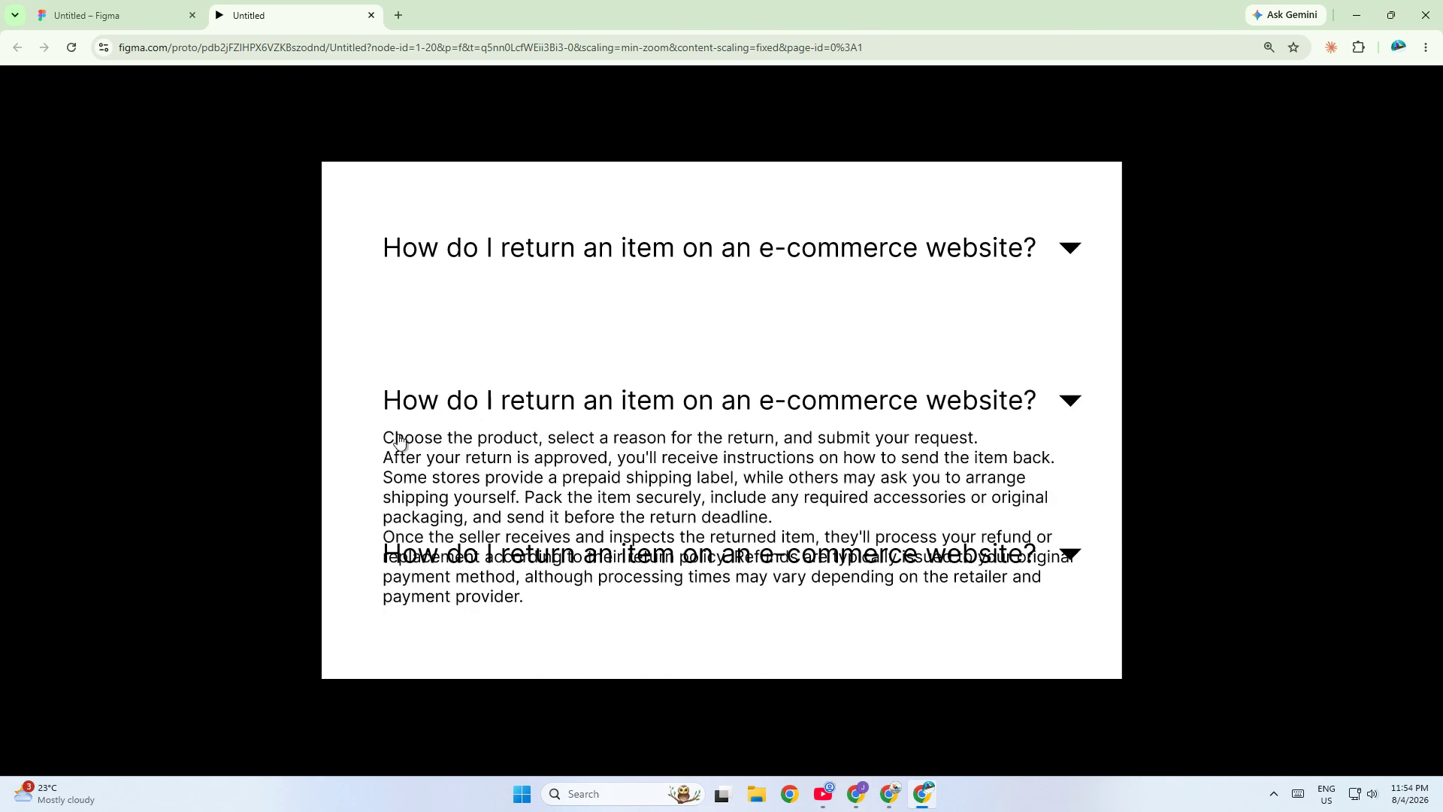
left_click(1087, 400)
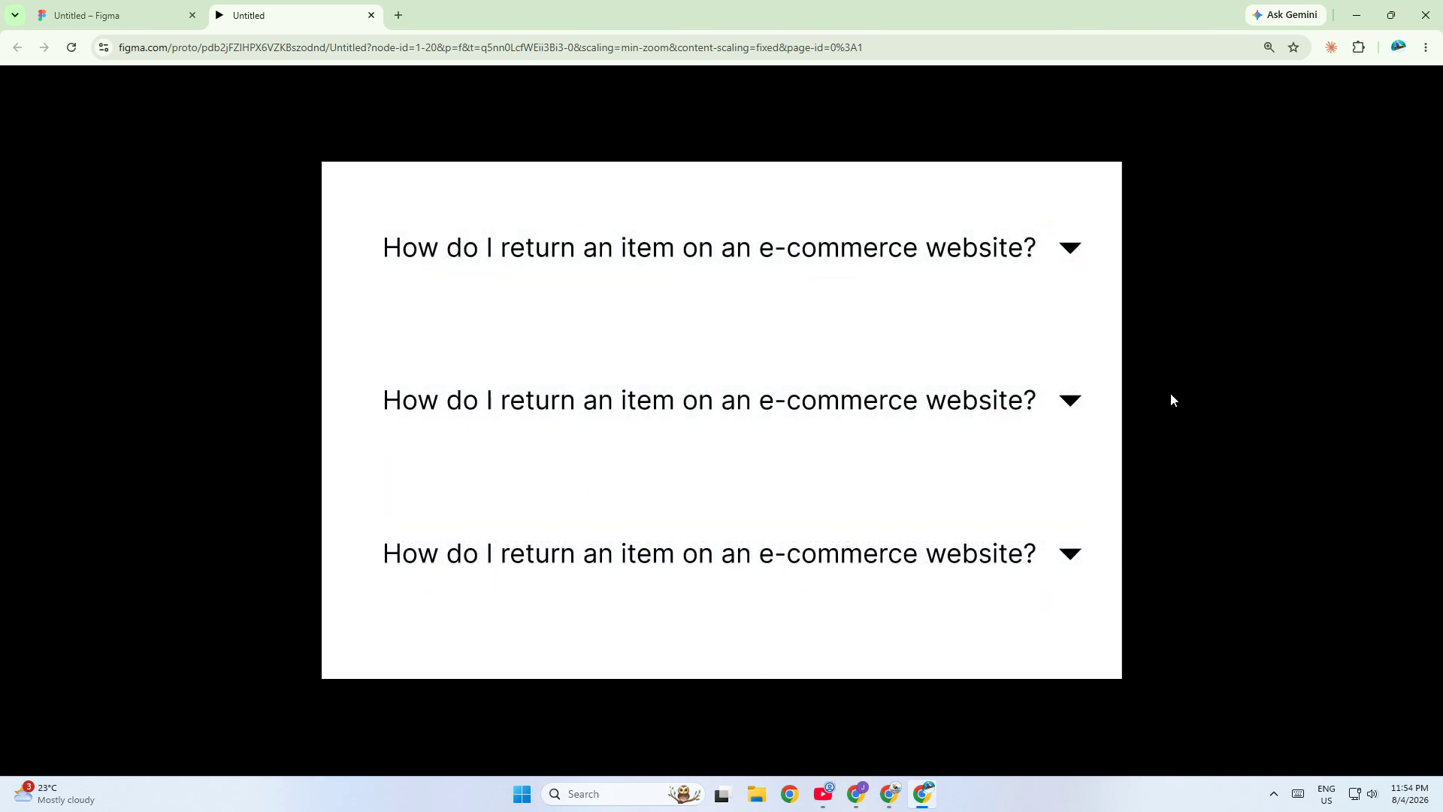